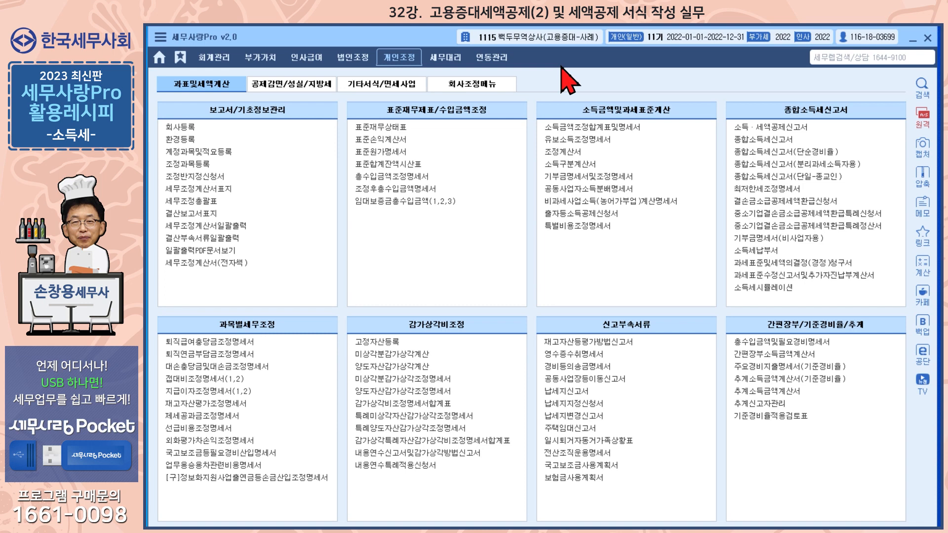
# Step: Review the registered employees in 사원등록 under 인사급여, and close the form
pyautogui.click(307, 58)
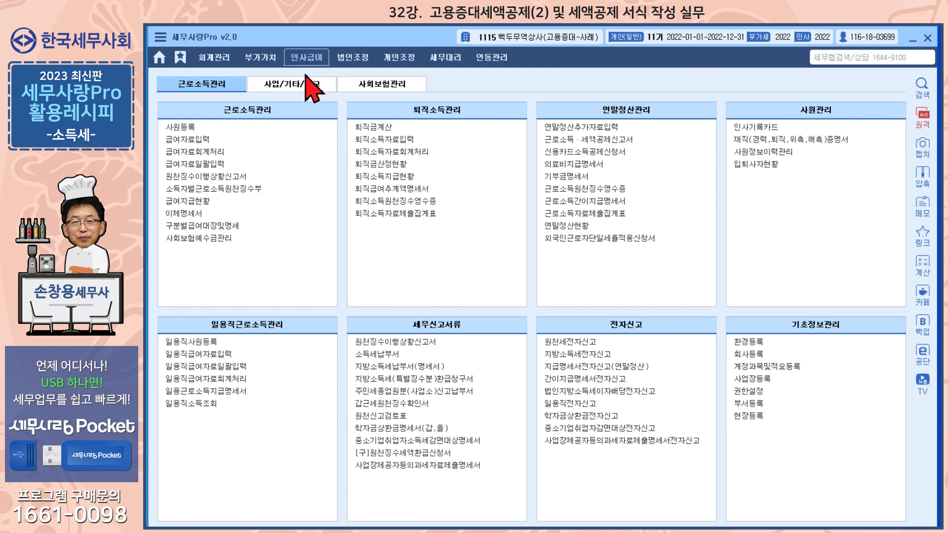
pyautogui.click(192, 129)
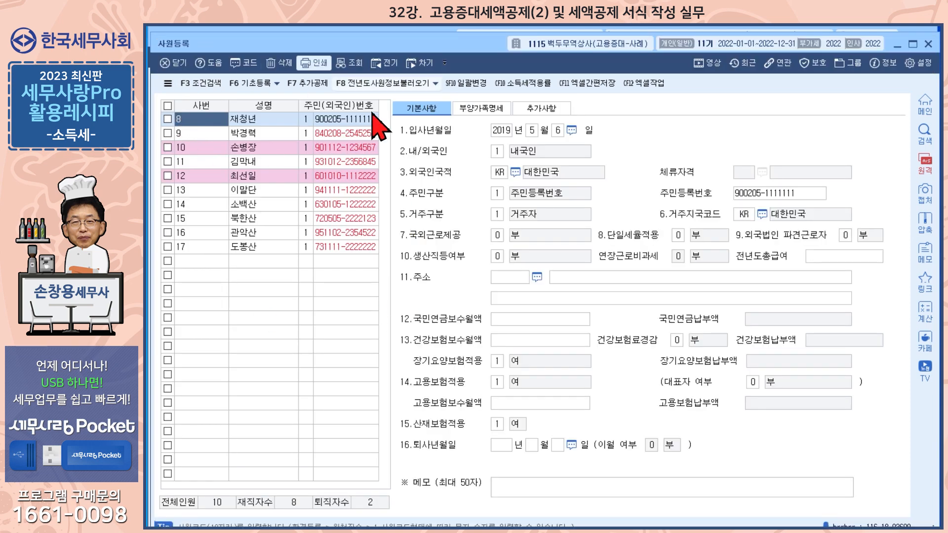
pyautogui.click(928, 44)
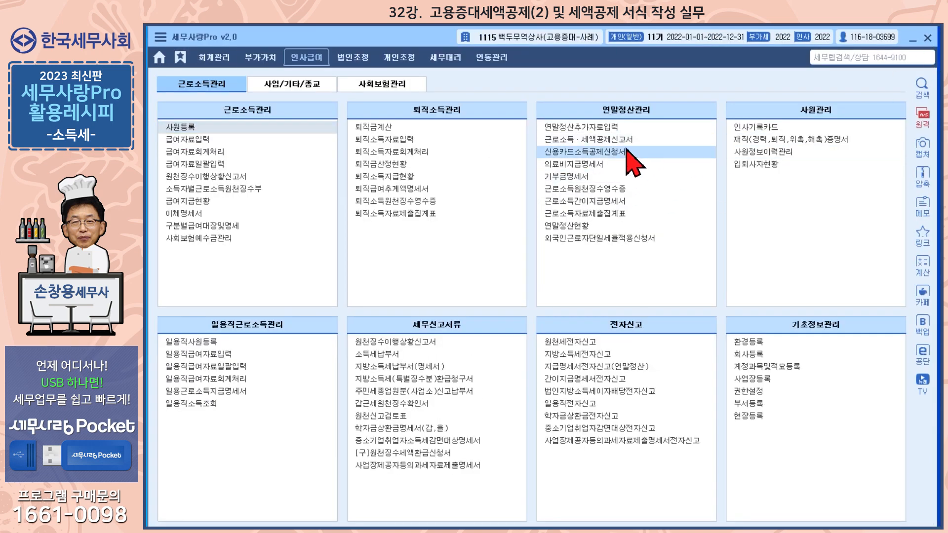
# Step: Open 근로자고용현황(공제세액계산용) under 개인조정 and check the 불러오기 period options without loading any data
pyautogui.click(406, 65)
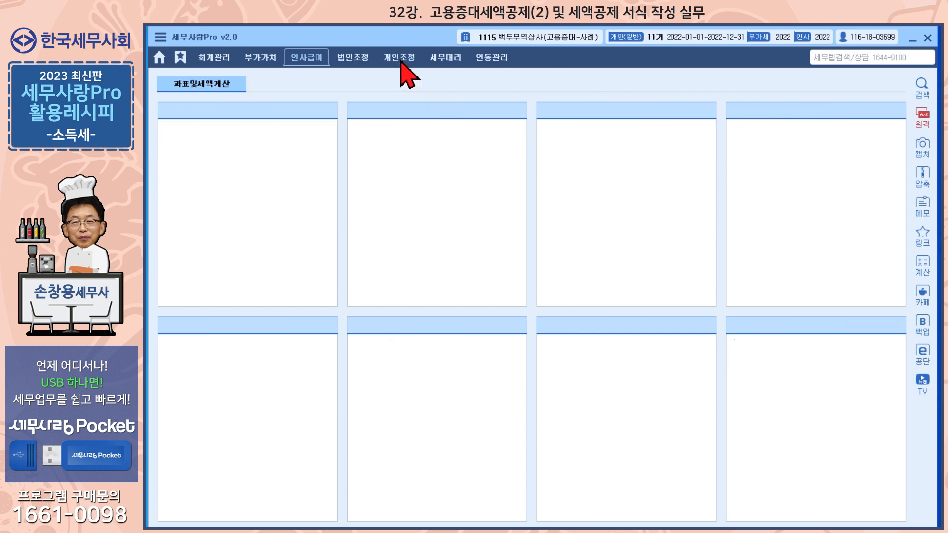
pyautogui.click(304, 89)
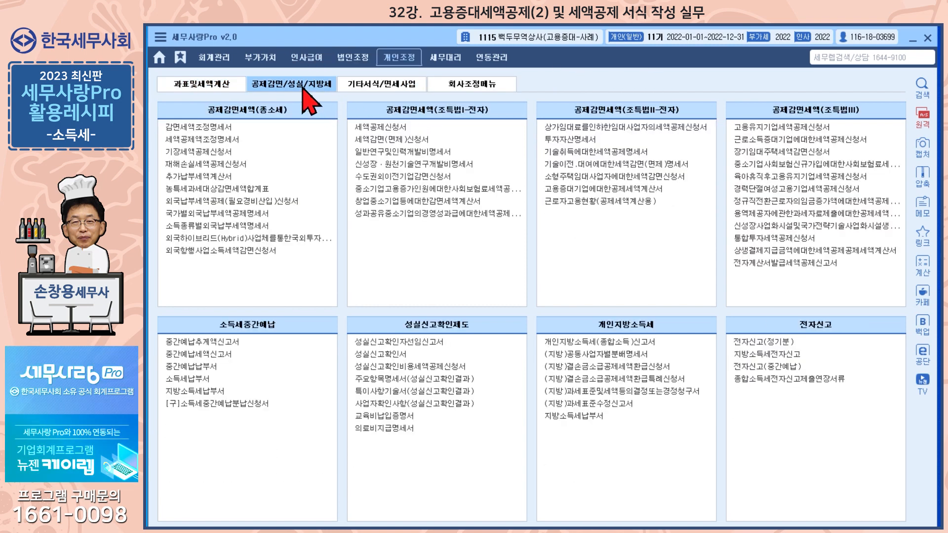
pyautogui.click(584, 202)
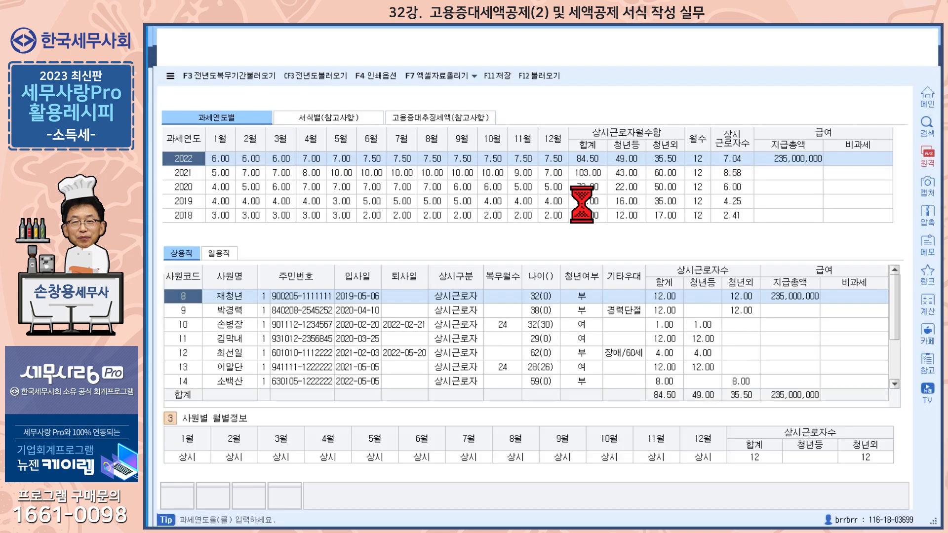
pyautogui.moveTo(482, 40); pyautogui.dragTo(485, 32)
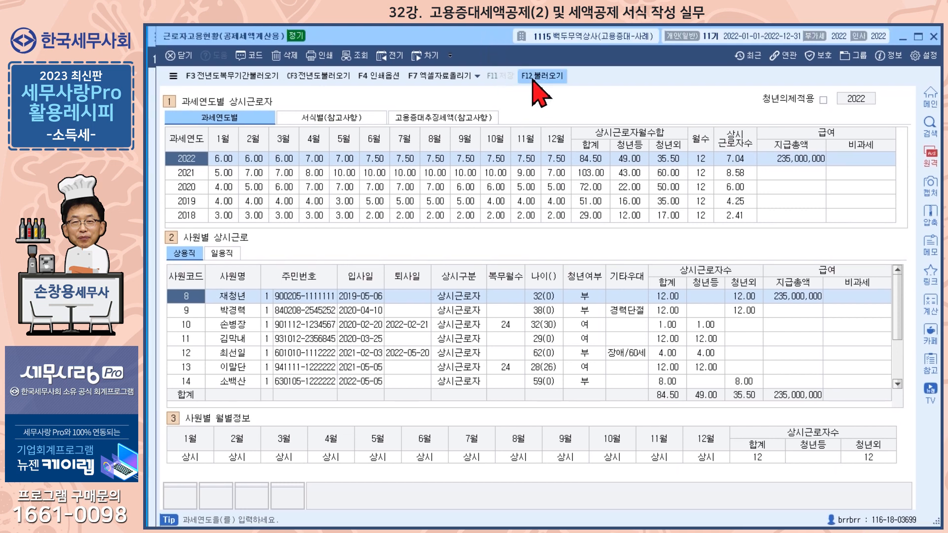
pyautogui.click(533, 79)
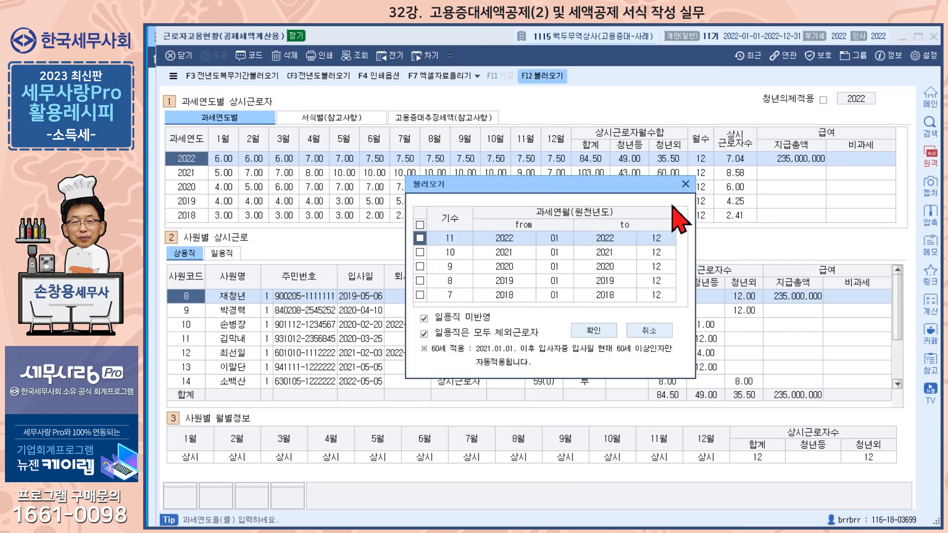
pyautogui.click(685, 185)
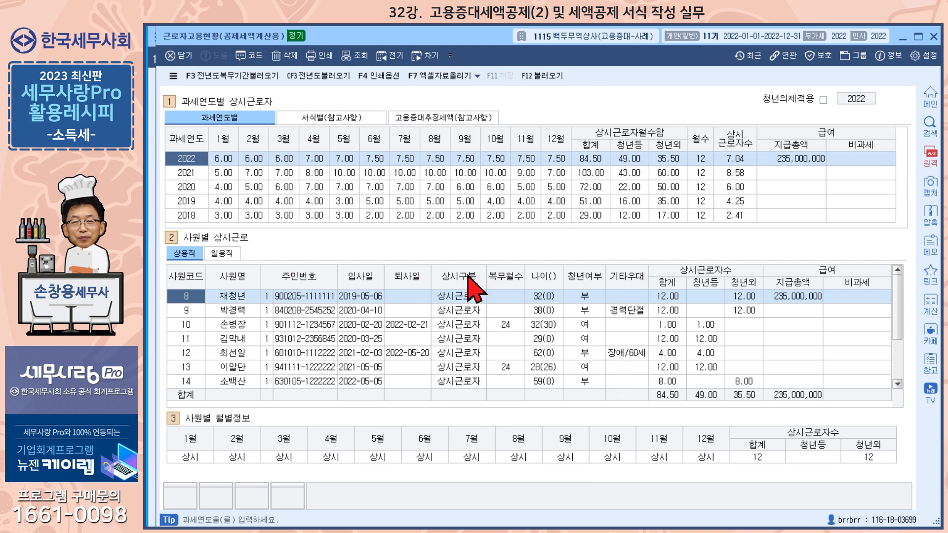
# Step: Review the 2022 regular employee list and inspect the 상시구분 options for employee codes 8 and 10
pyautogui.scroll(-1, 469, 286)
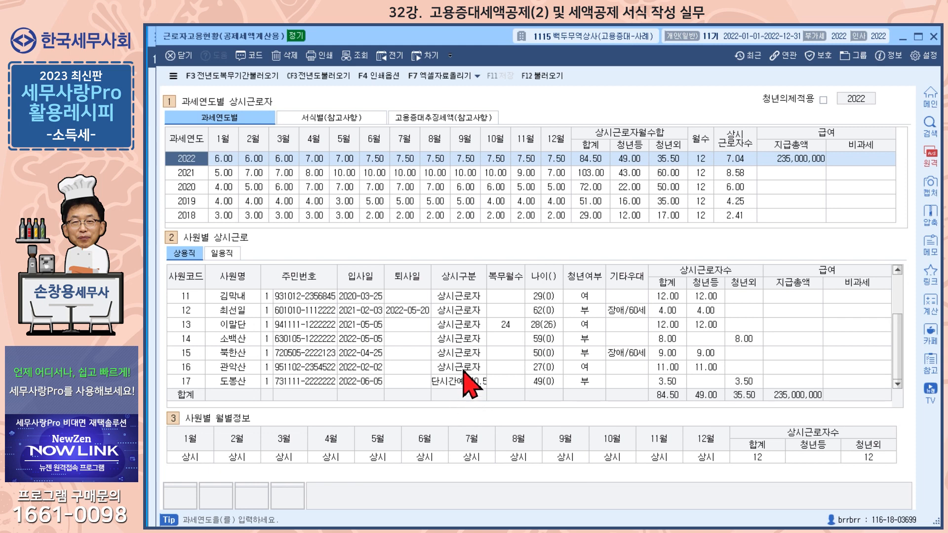
pyautogui.scroll(1, 467, 381)
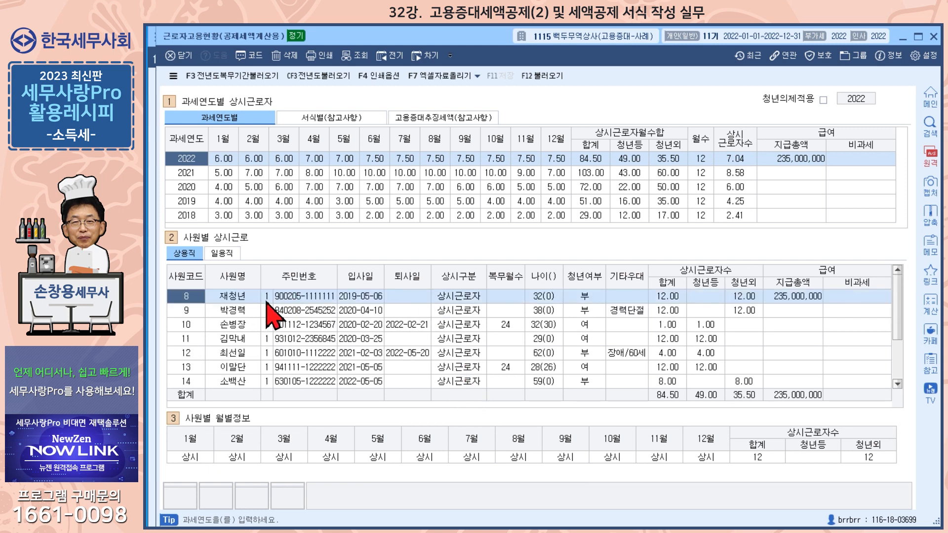
pyautogui.click(460, 296)
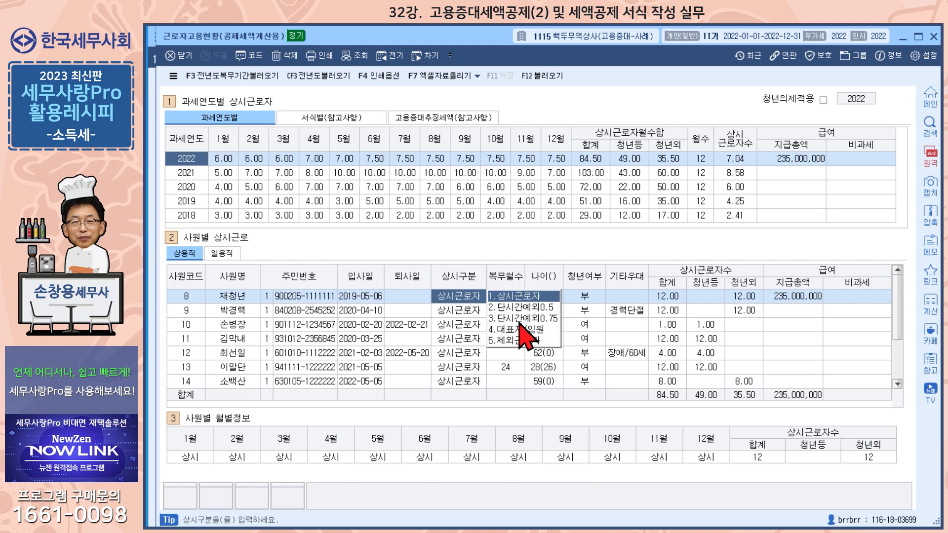
pyautogui.click(463, 328)
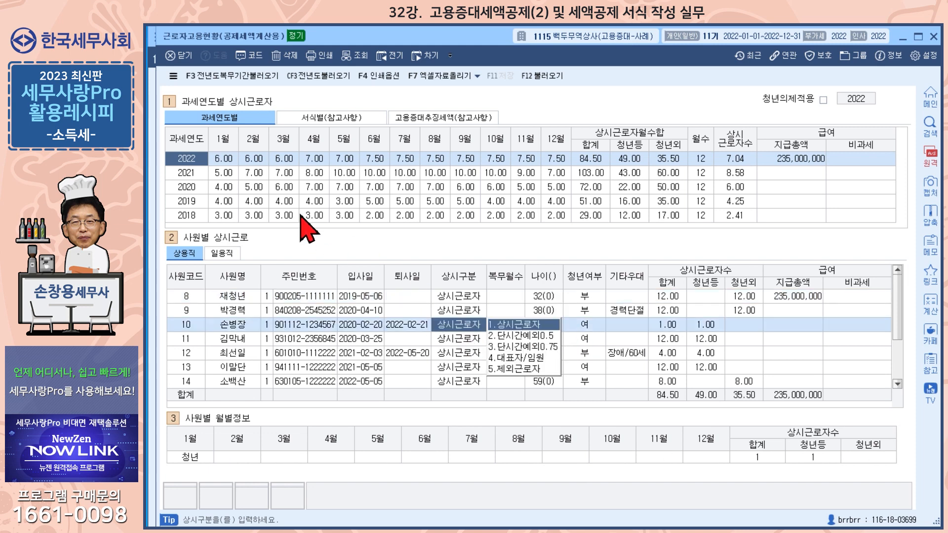
# Step: Inspect the 2021 employee list and the 기타우대 options for employee code 9, and return to 2022
pyautogui.click(199, 171)
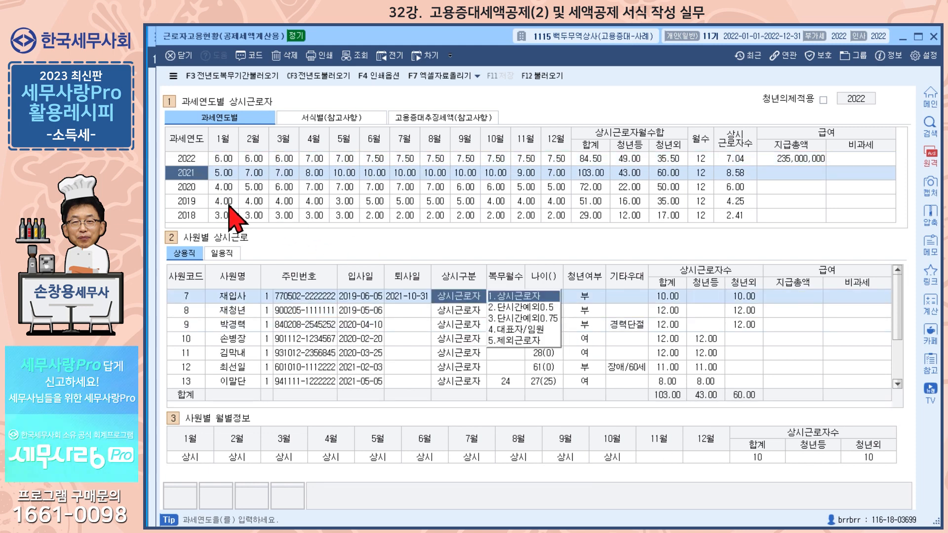
pyautogui.click(627, 325)
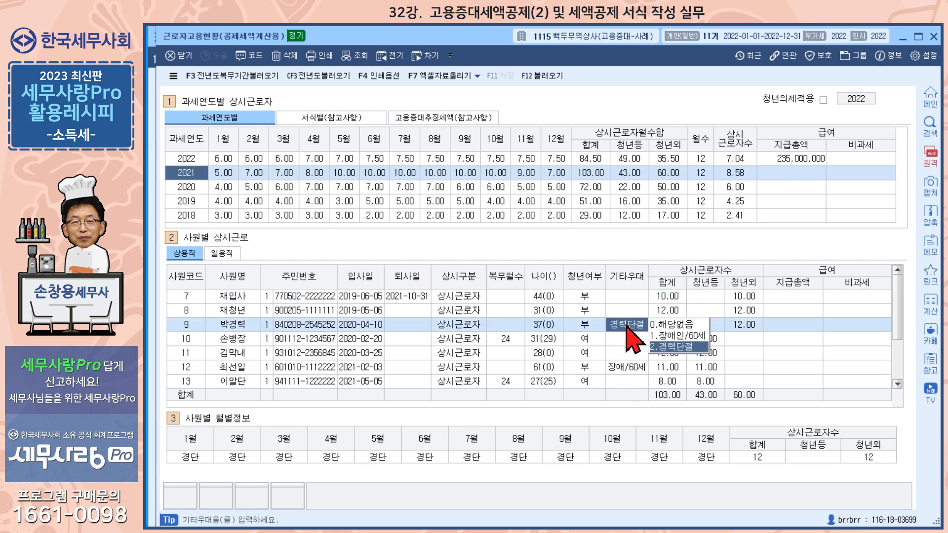
pyautogui.click(193, 159)
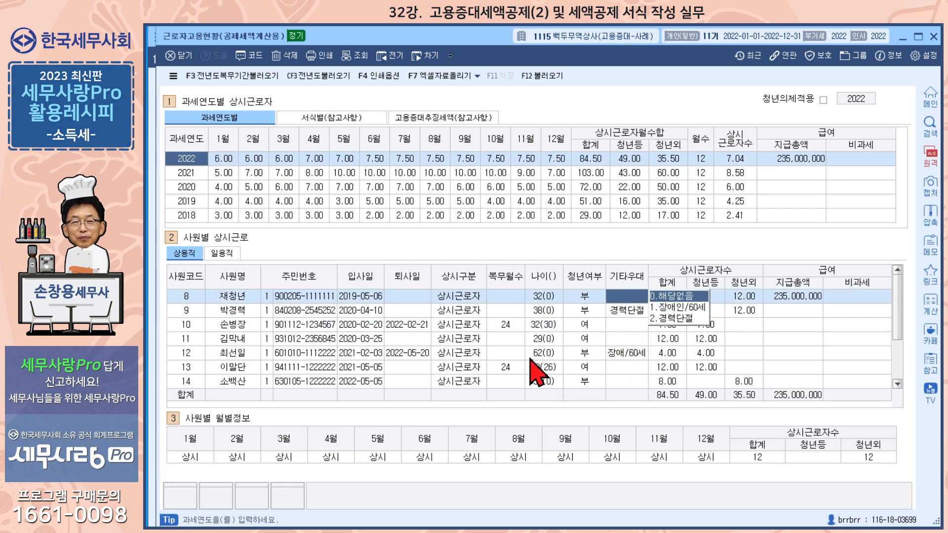
# Step: Check the monthly details and 기타우대 classification of employee code 12, and look through the remaining 2022 employees
pyautogui.click(233, 353)
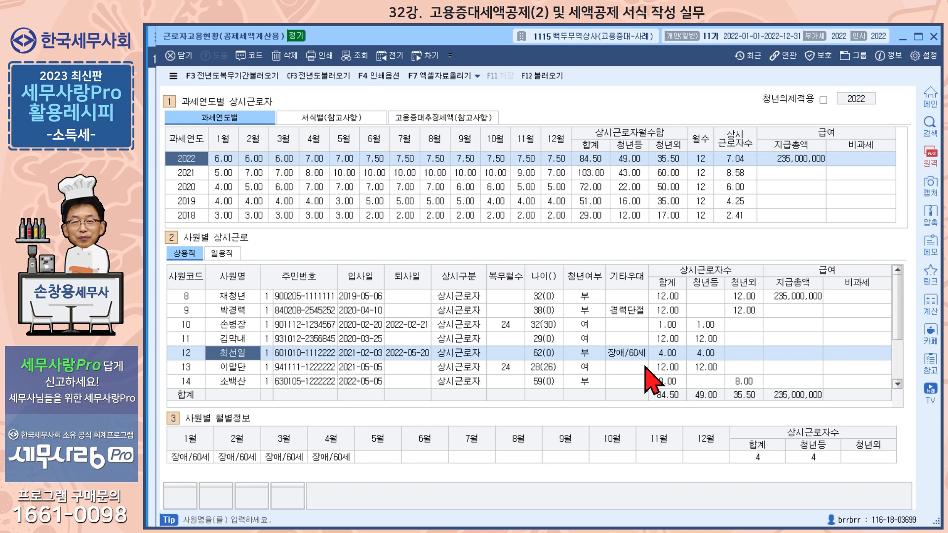
pyautogui.click(623, 357)
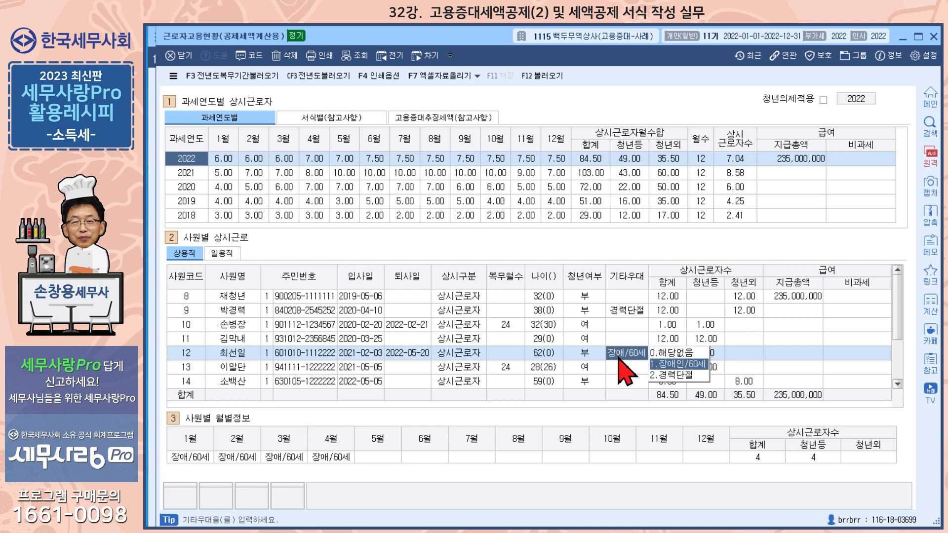
pyautogui.press('Return')
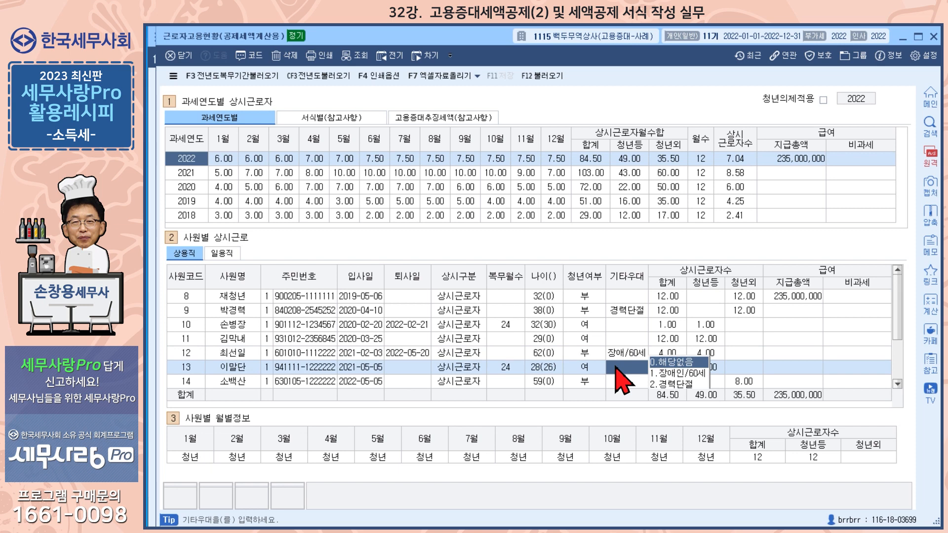
pyautogui.scroll(-1, 614, 366)
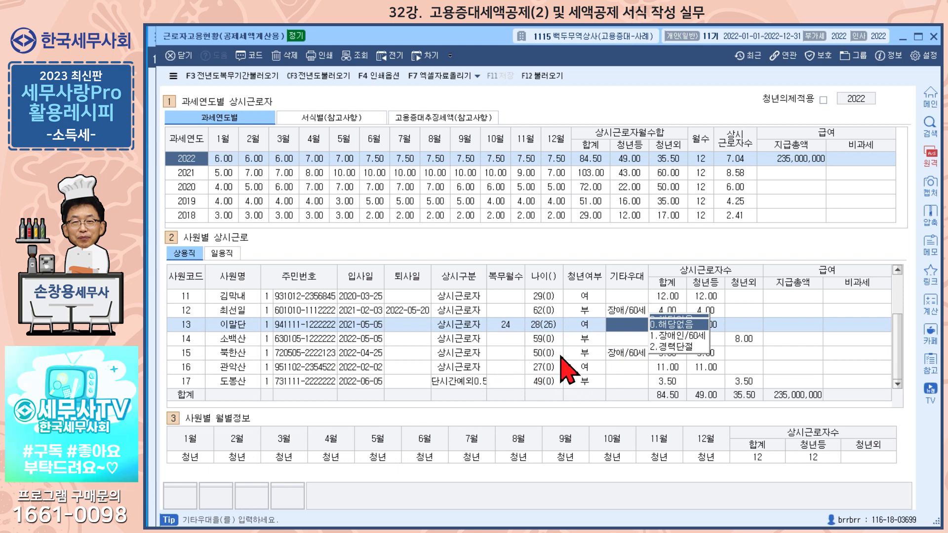
# Step: Compare the 서식별(참고사항) employee counts of 2022 with the prior-year 2021 form, and close both forms without saving
pyautogui.click(350, 130)
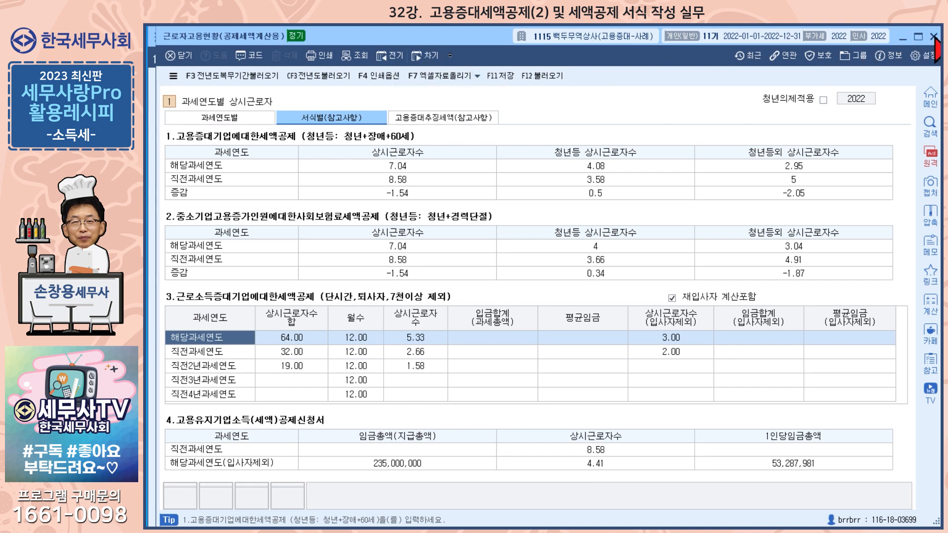
pyautogui.click(390, 58)
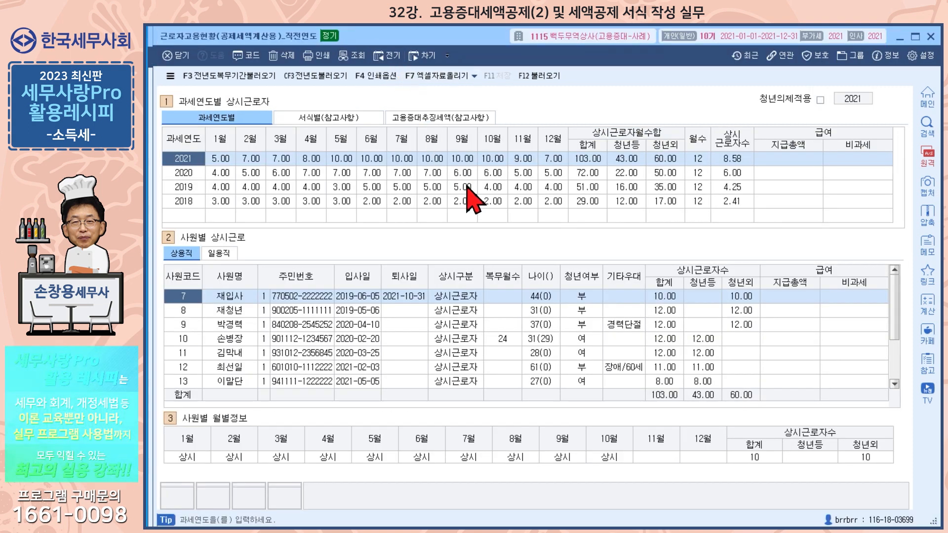
pyautogui.click(348, 121)
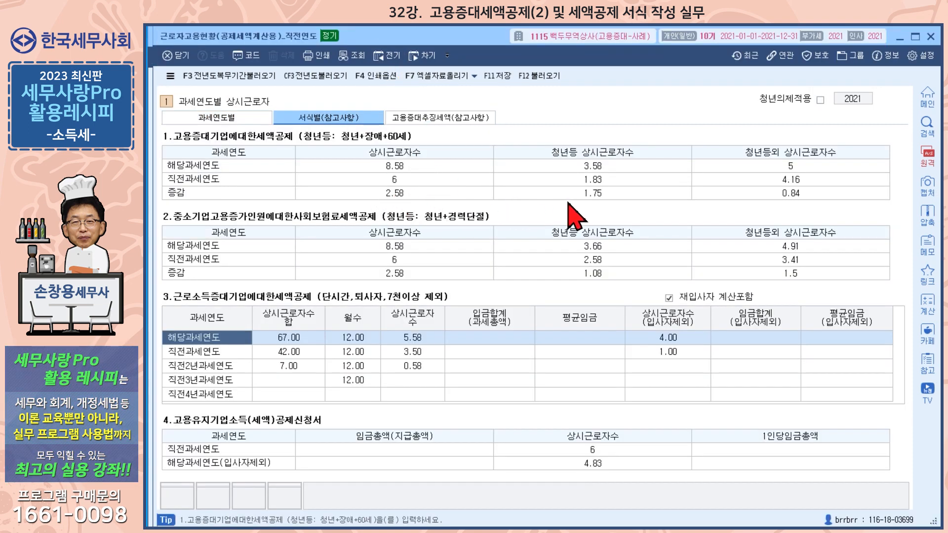
pyautogui.click(931, 38)
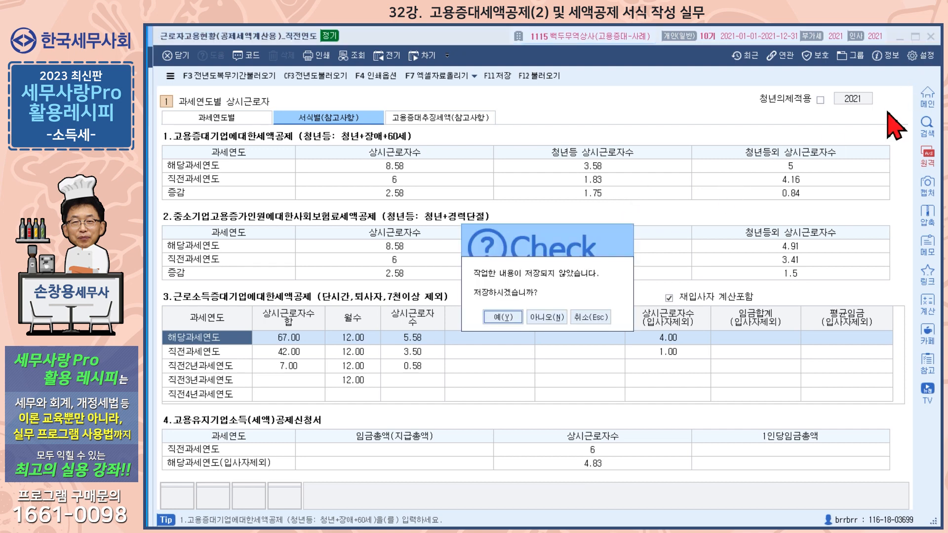
pyautogui.click(545, 318)
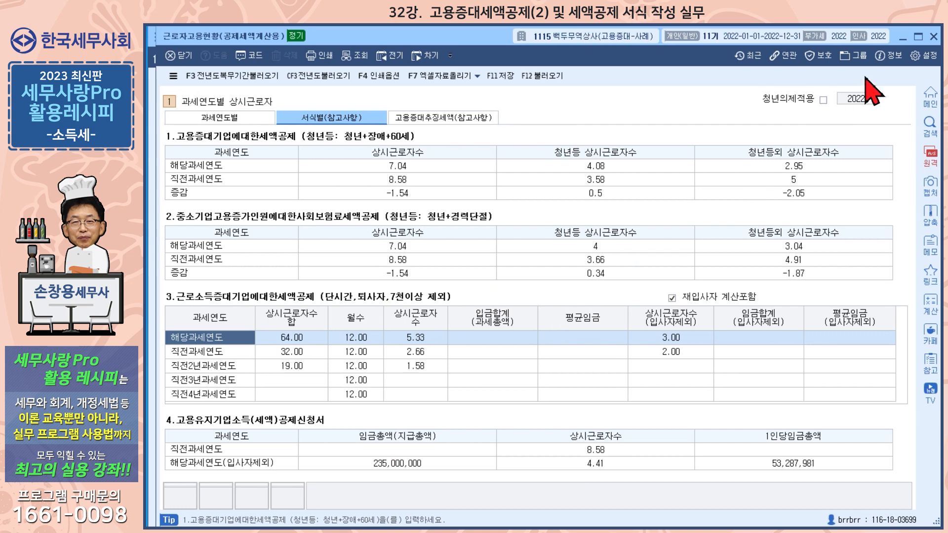
pyautogui.click(932, 37)
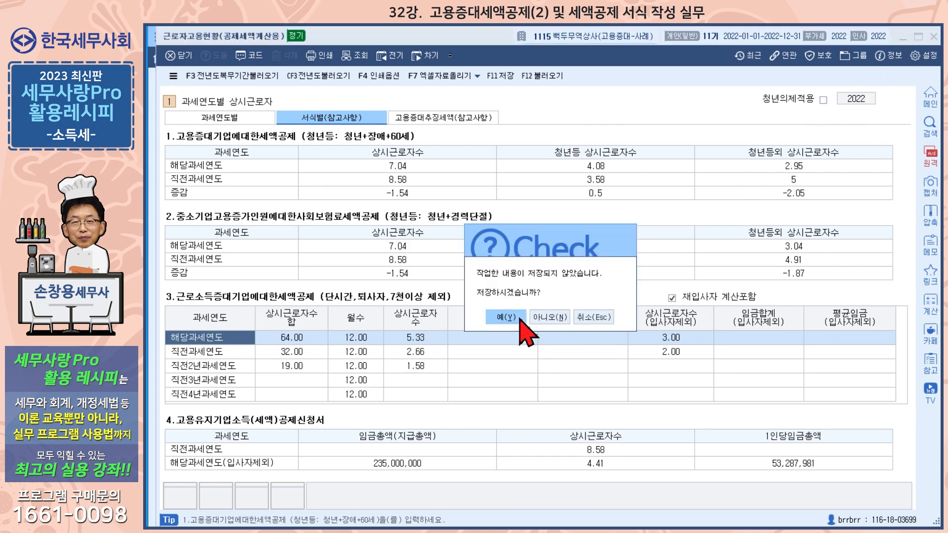
pyautogui.click(545, 318)
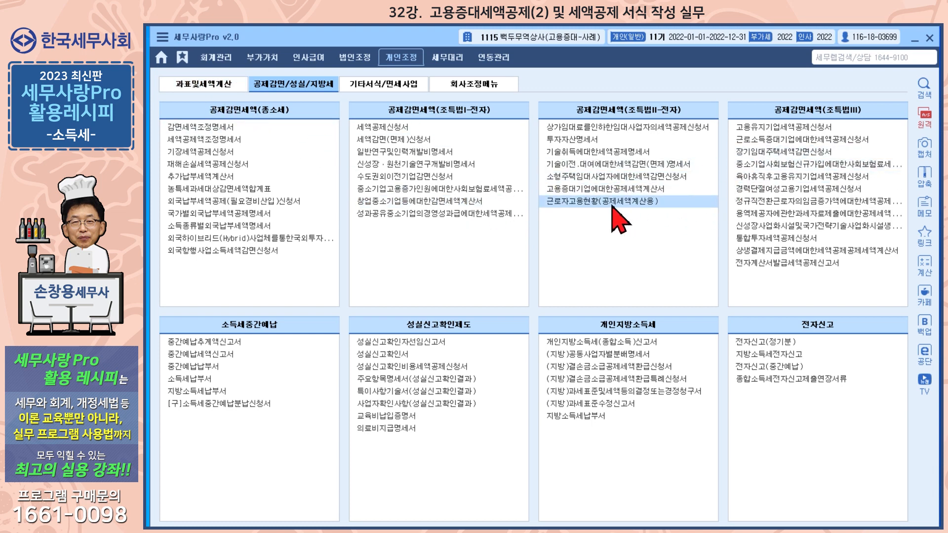
# Step: Open the 2022 고용증대기업에대한공제세액계산서 and examine the regular employee counts in 1차년도 세제지원 요건
pyautogui.click(590, 191)
pyautogui.doubleClick(469, 83)
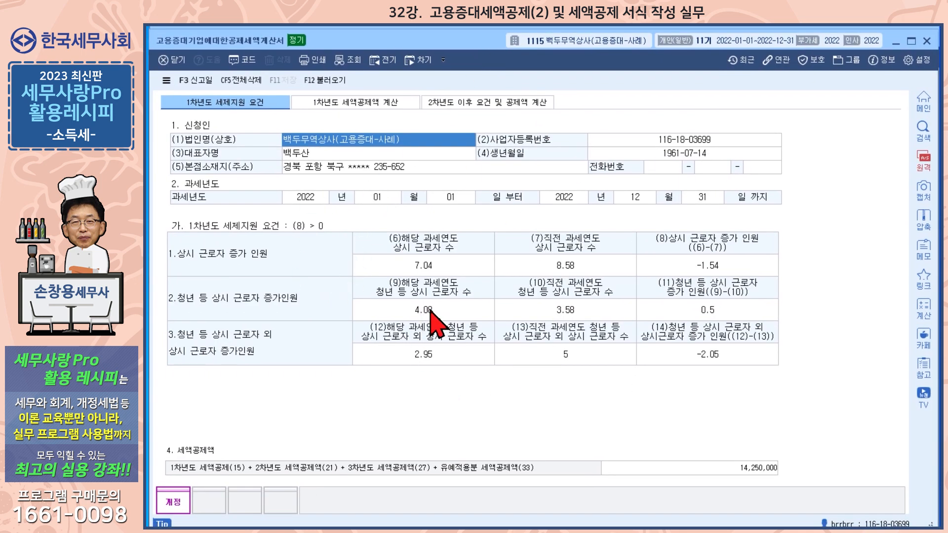
pyautogui.click(465, 273)
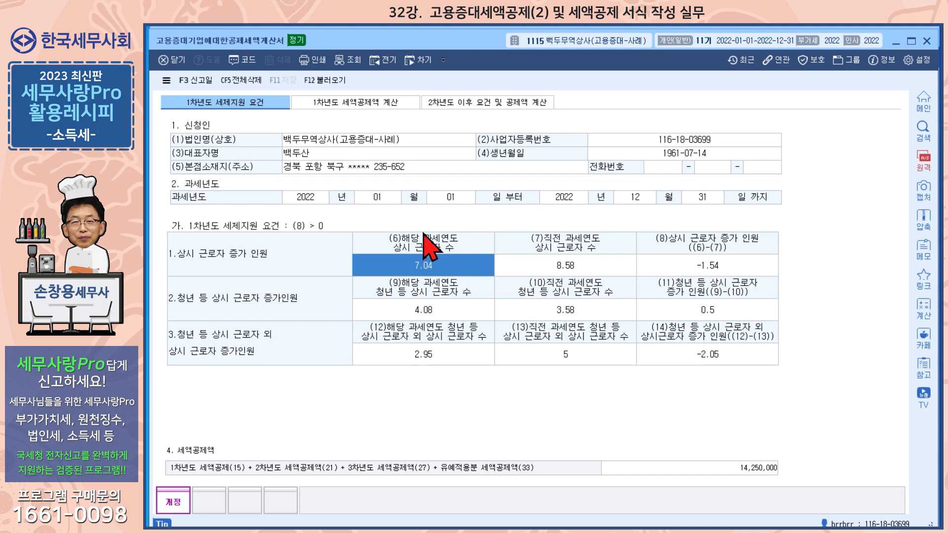
# Step: View the 2022 1차년도 세액공제액 계산 section, and reposition and dismiss the 1차년도 세제지원요건 pop-up
pyautogui.click(371, 103)
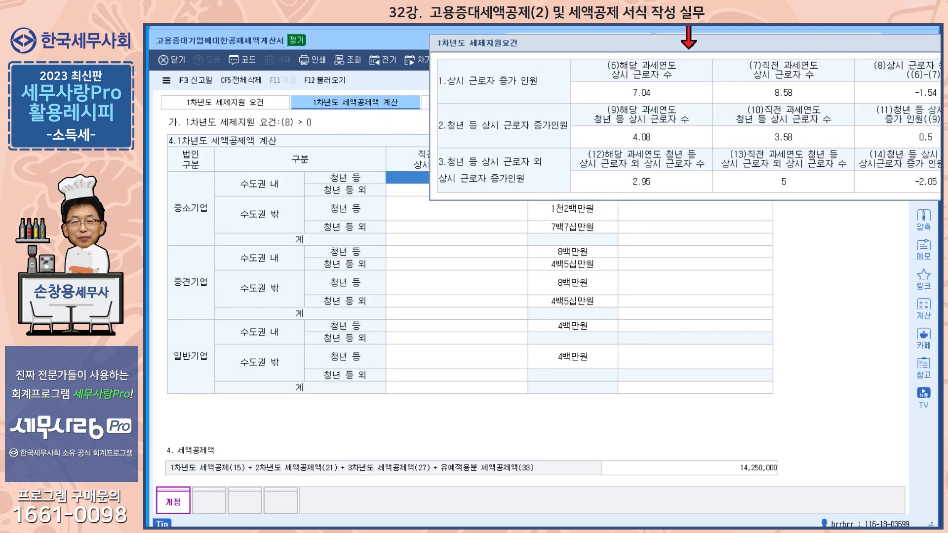
pyautogui.moveTo(693, 43); pyautogui.dragTo(658, 48)
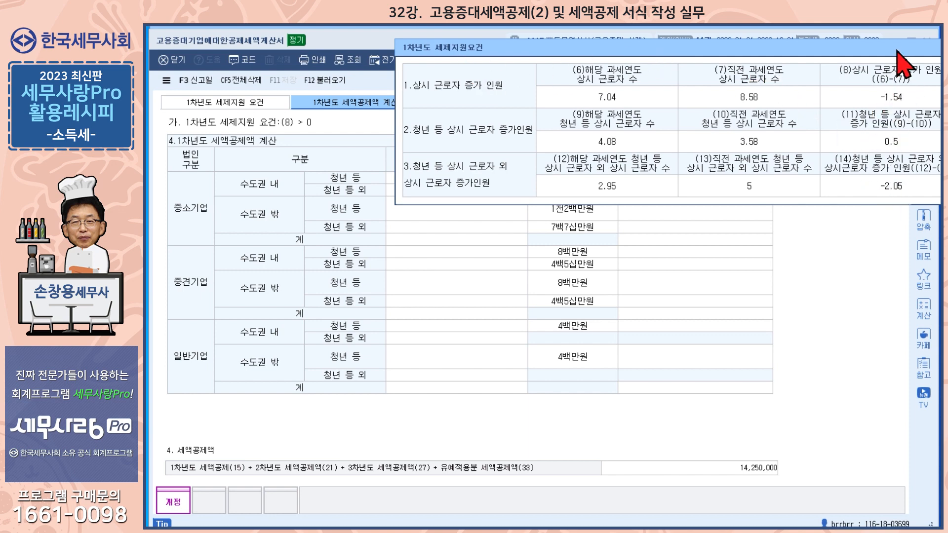
pyautogui.moveTo(898, 49); pyautogui.dragTo(819, 61)
pyautogui.click(882, 60)
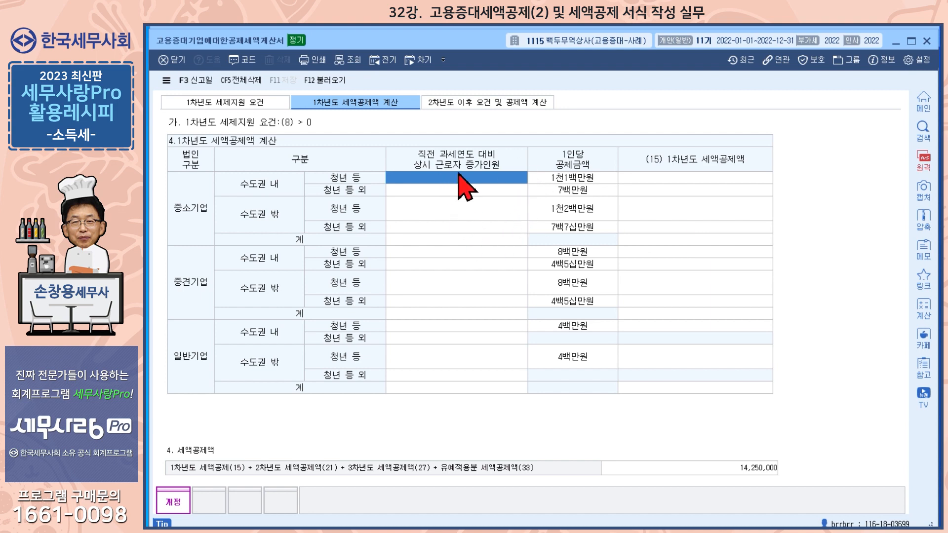
# Step: Open the prior-year 2021 공제세액계산서, view its 1차년도 세액공제액 계산, and shift the 1차년도 세제지원요건 pop-up fully into view
pyautogui.click(387, 65)
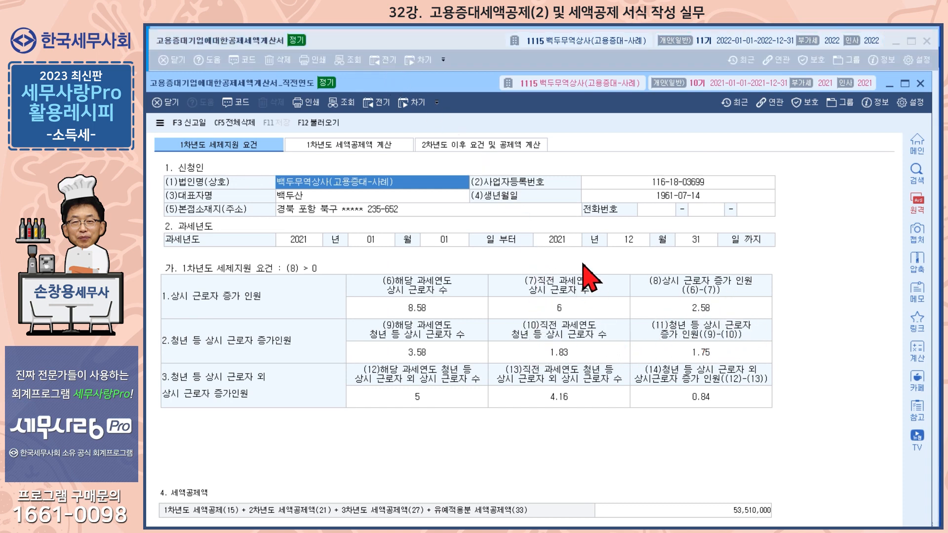
pyautogui.click(348, 144)
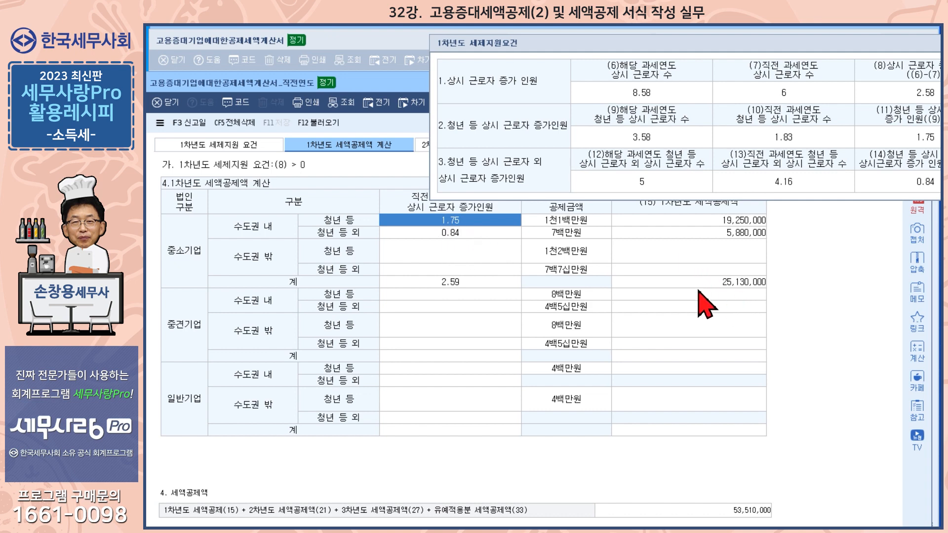
pyautogui.moveTo(801, 50); pyautogui.dragTo(717, 58)
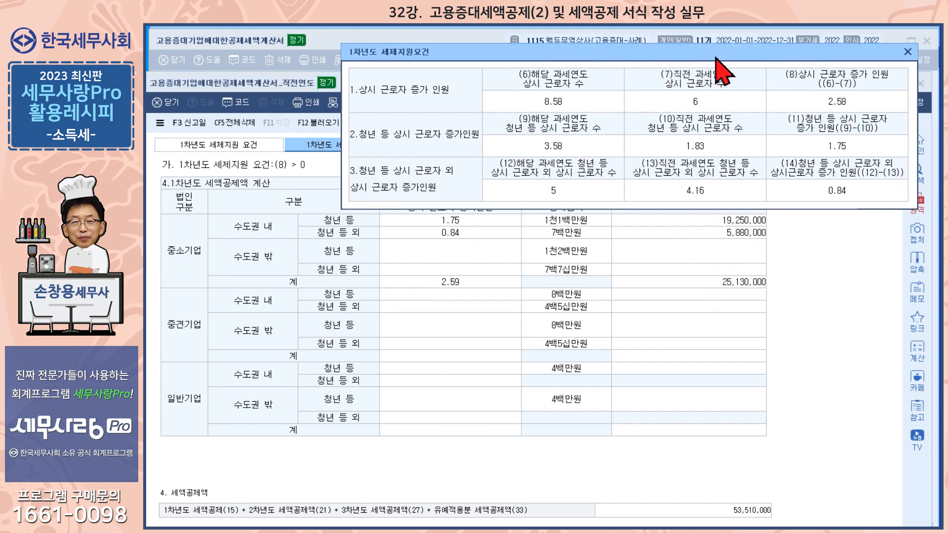
# Step: Close the prior-year form, open the 2022 form's 2차년도 이후 요건 및 공제액 계산 section, and dismiss its 1차년도 세제지원요건 pop-up
pyautogui.click(906, 52)
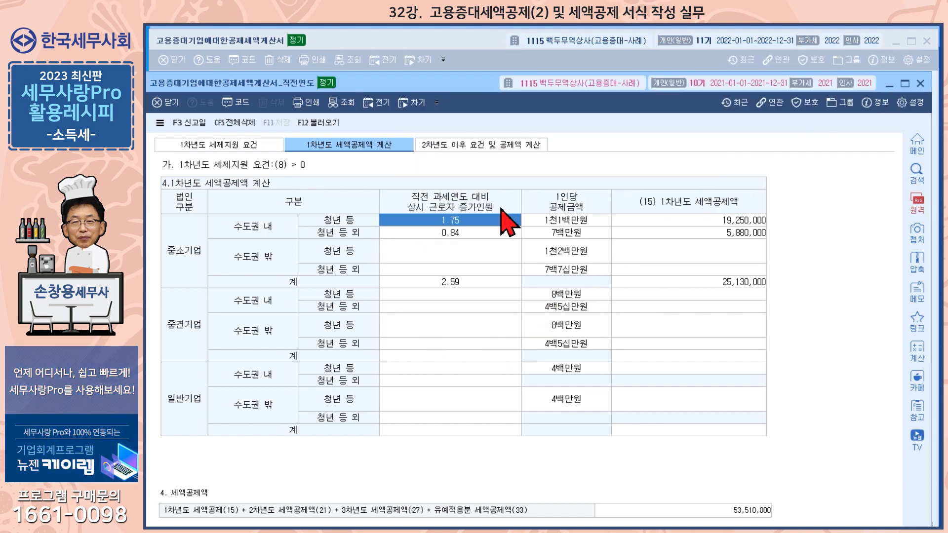
pyautogui.click(921, 84)
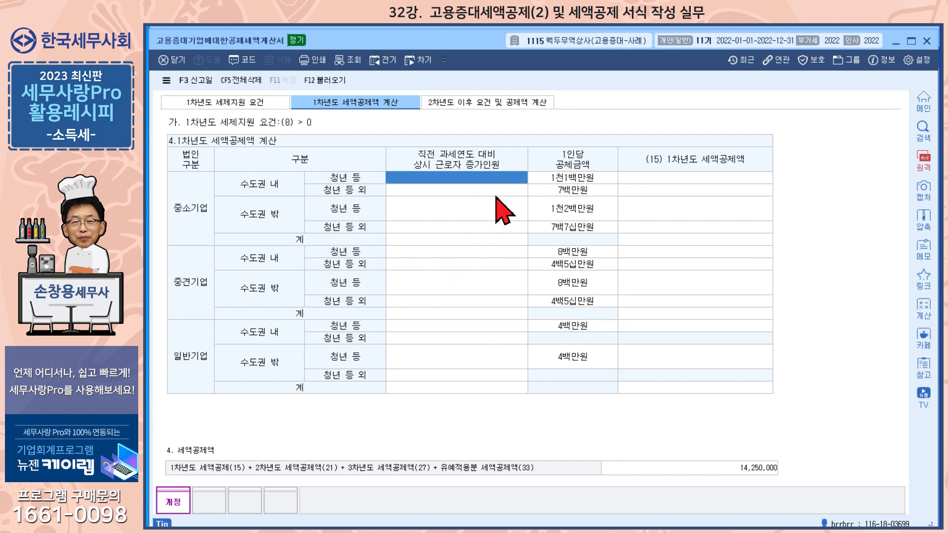
pyautogui.click(492, 105)
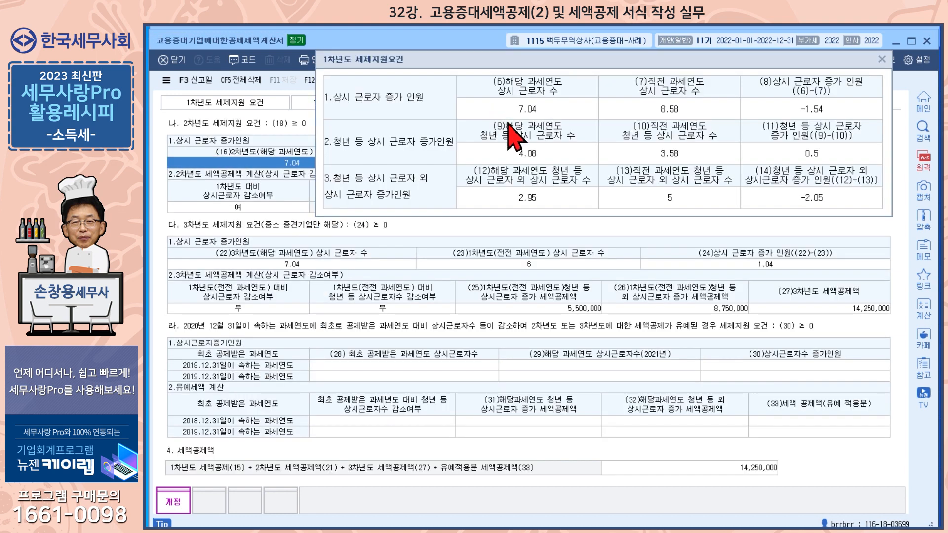
pyautogui.click(882, 59)
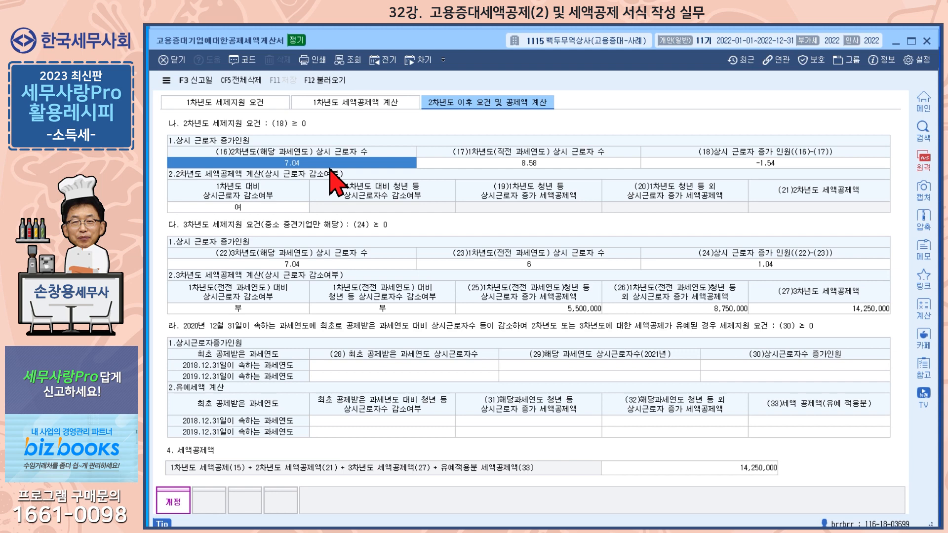
# Step: Examine the regular employee counts behind the 2차년도 and 3차년도 세제지원 요건 in the 2022 form
pyautogui.click(541, 166)
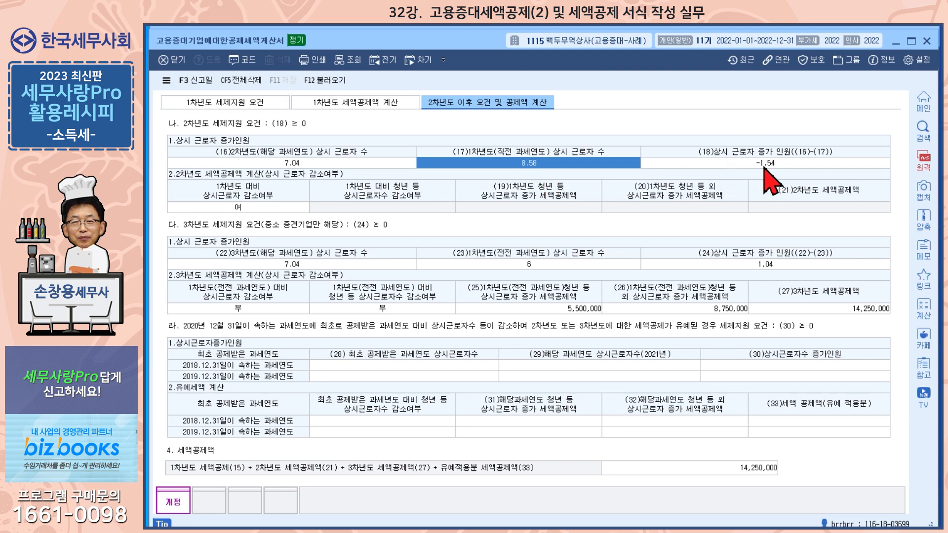
pyautogui.click(248, 212)
pyautogui.press('Return')
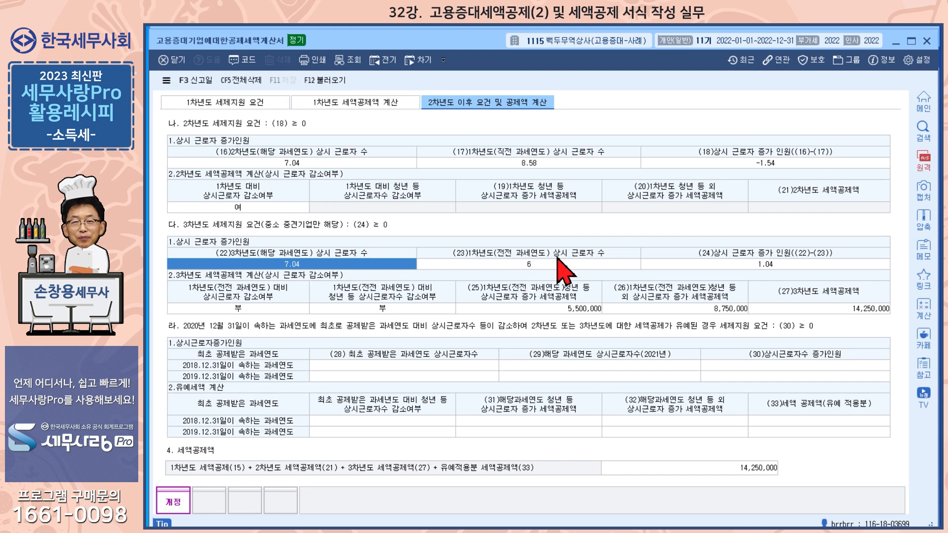
pyautogui.click(517, 267)
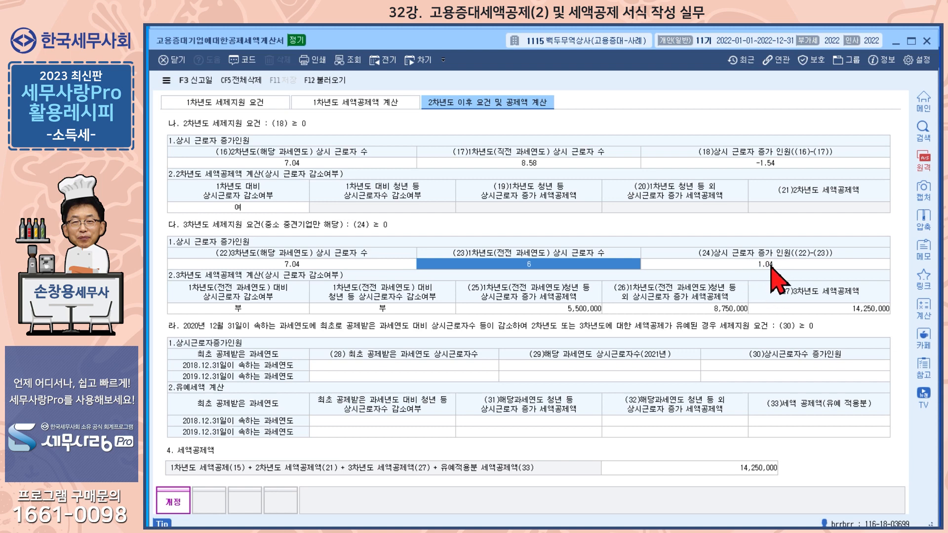
# Step: Set both 3차년도 employee-decrease fields (감소여부) to 부 and check the (25) and (26) 세액공제액 amounts
pyautogui.click(255, 310)
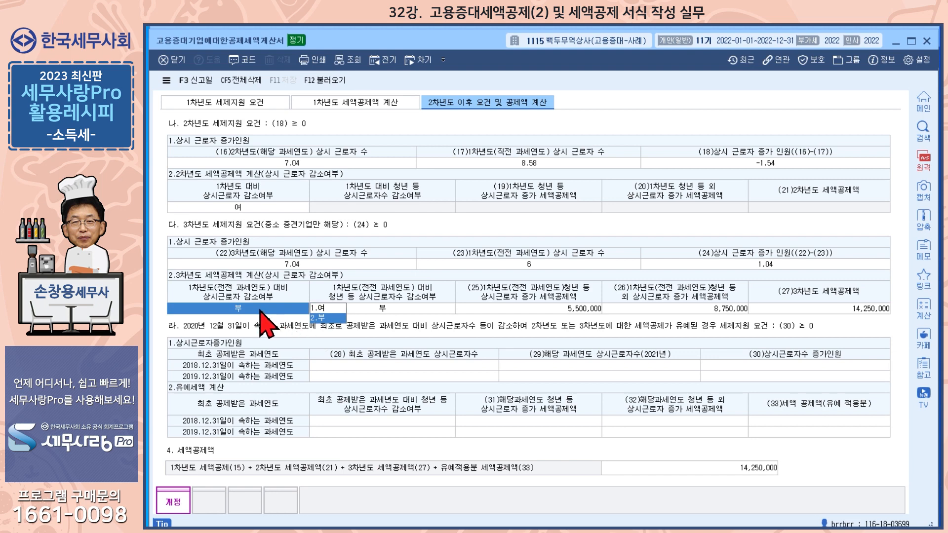
pyautogui.click(325, 320)
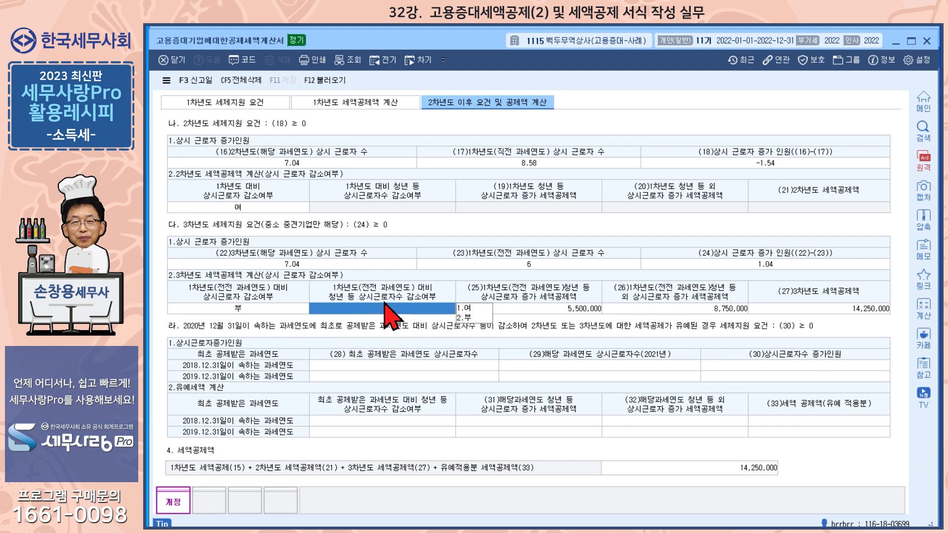
pyautogui.click(467, 318)
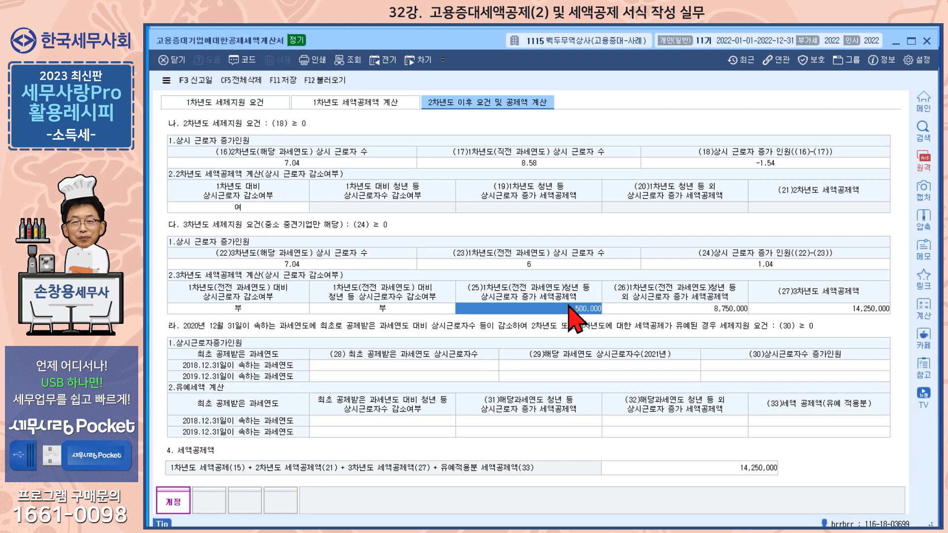
pyautogui.click(715, 309)
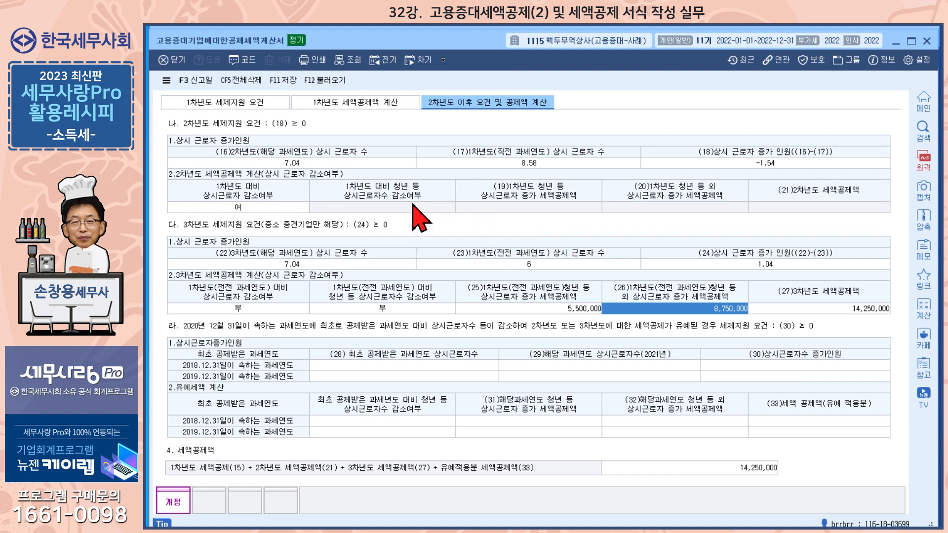
# Step: Open the prior-year 2021 form again, view its 1차년도 세액공제액 계산, and move and dismiss the requirements pop-up
pyautogui.click(390, 64)
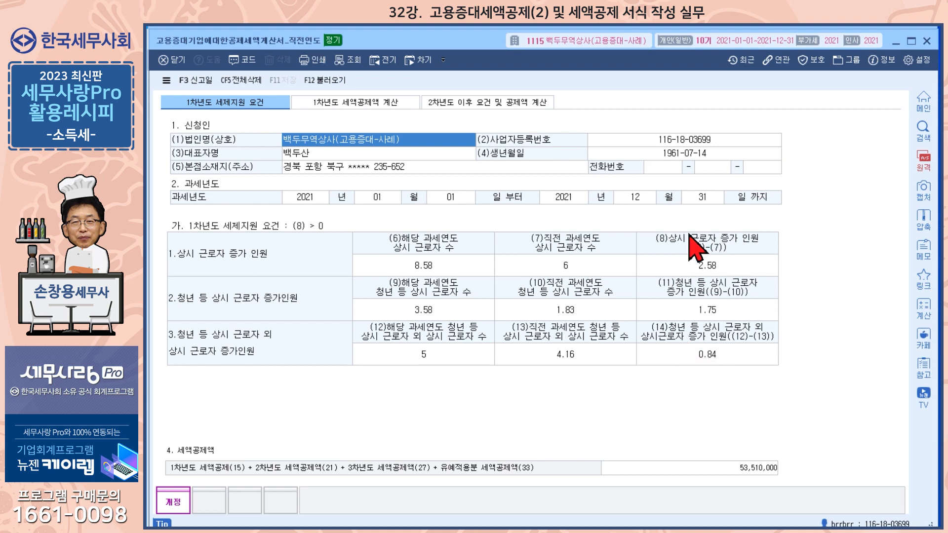
pyautogui.click(385, 103)
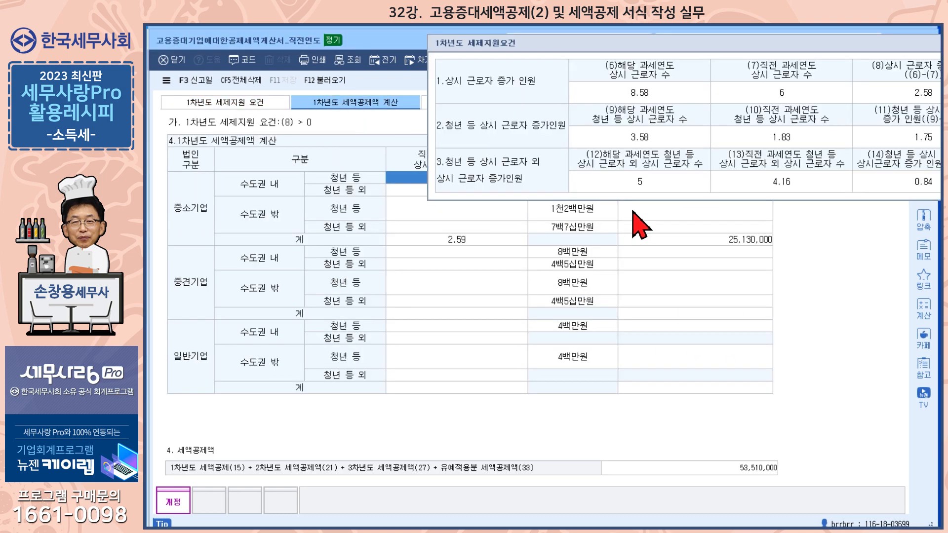
pyautogui.moveTo(876, 44); pyautogui.dragTo(762, 54)
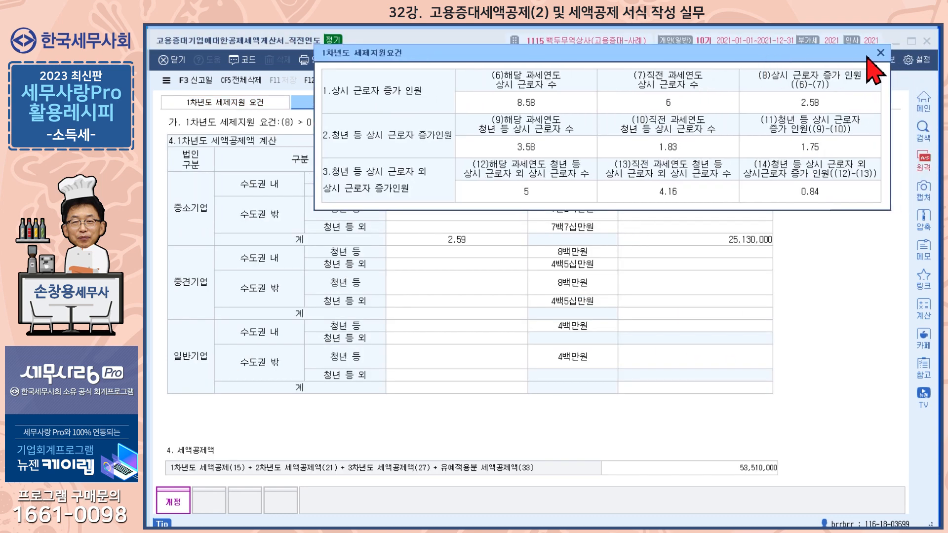
pyautogui.click(881, 52)
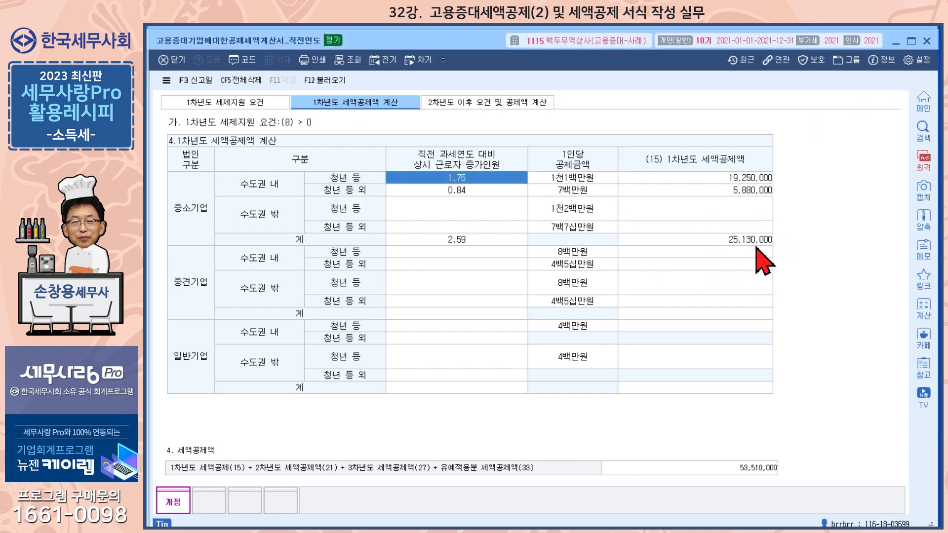
# Step: Examine the 2차년도 and 3차년도 employee counts and credits in the 2021 form, and close both years' forms
pyautogui.click(488, 103)
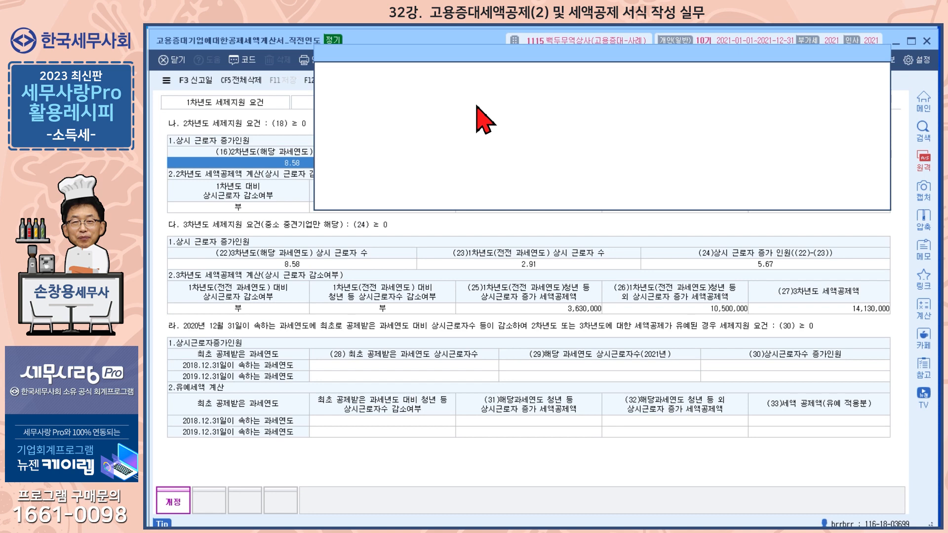
pyautogui.click(881, 53)
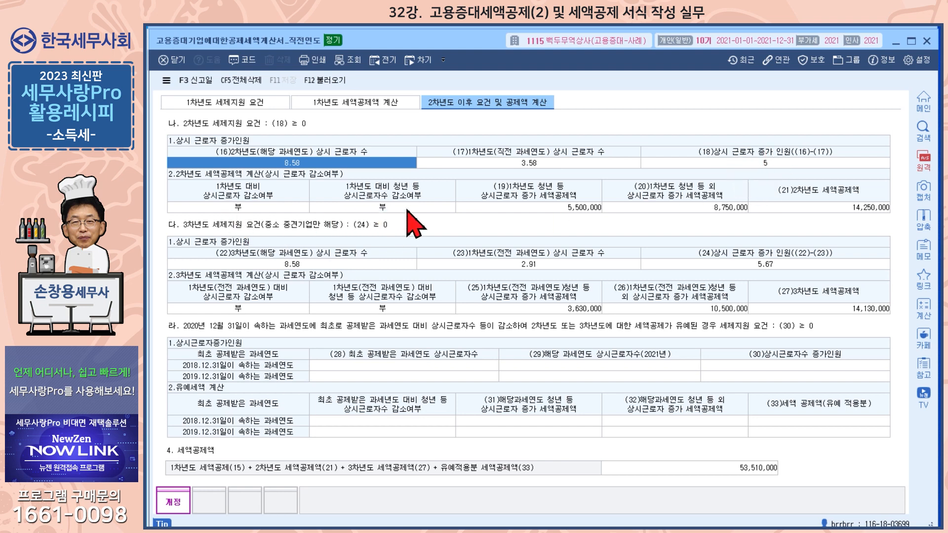
pyautogui.click(706, 208)
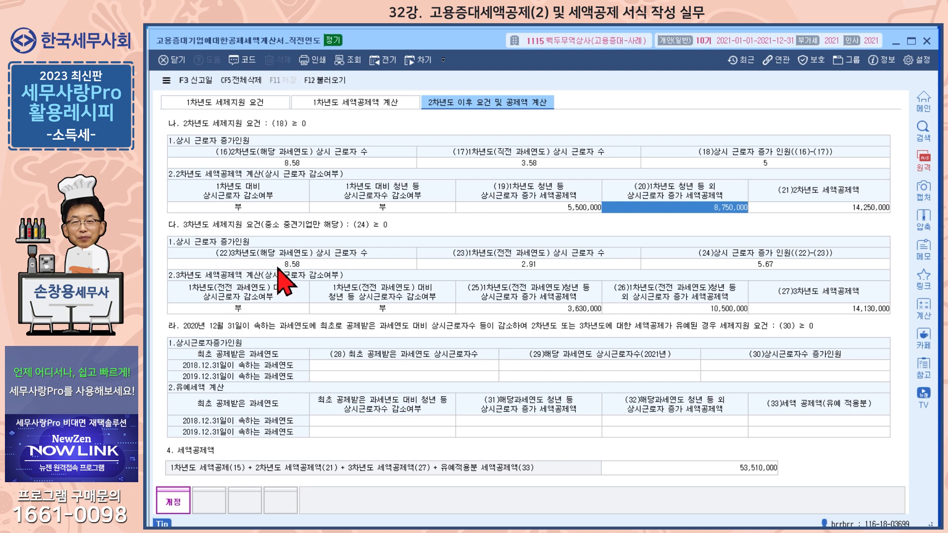
pyautogui.click(278, 267)
pyautogui.click(491, 266)
pyautogui.click(719, 266)
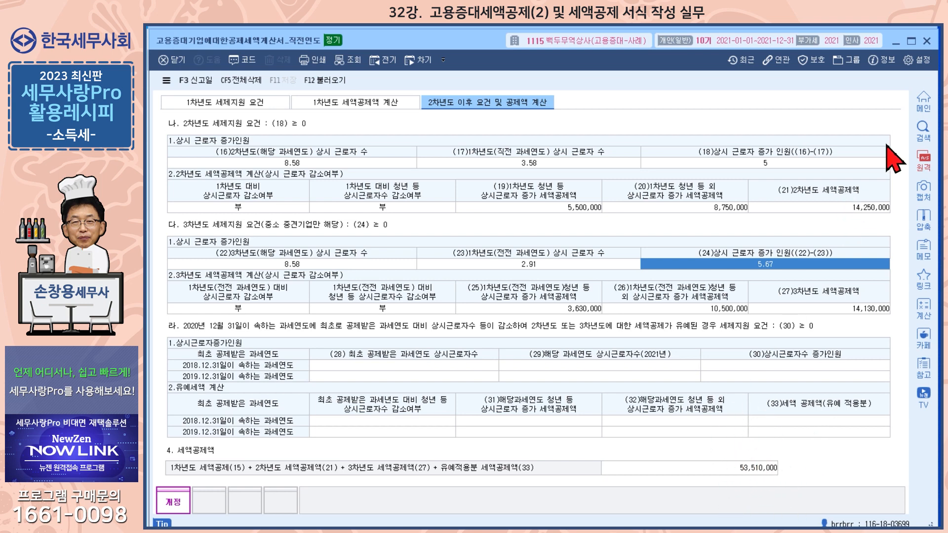
pyautogui.click(927, 42)
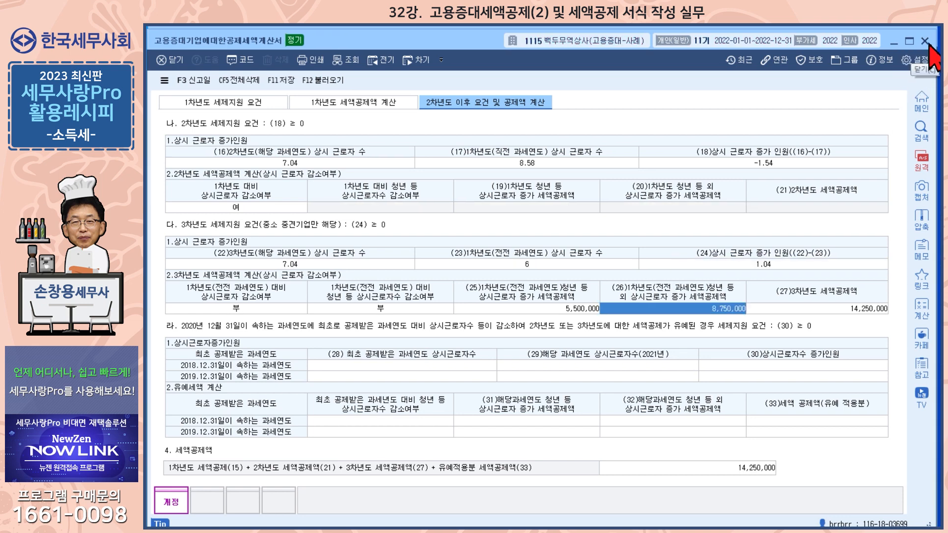
pyautogui.click(928, 43)
pyautogui.click(506, 324)
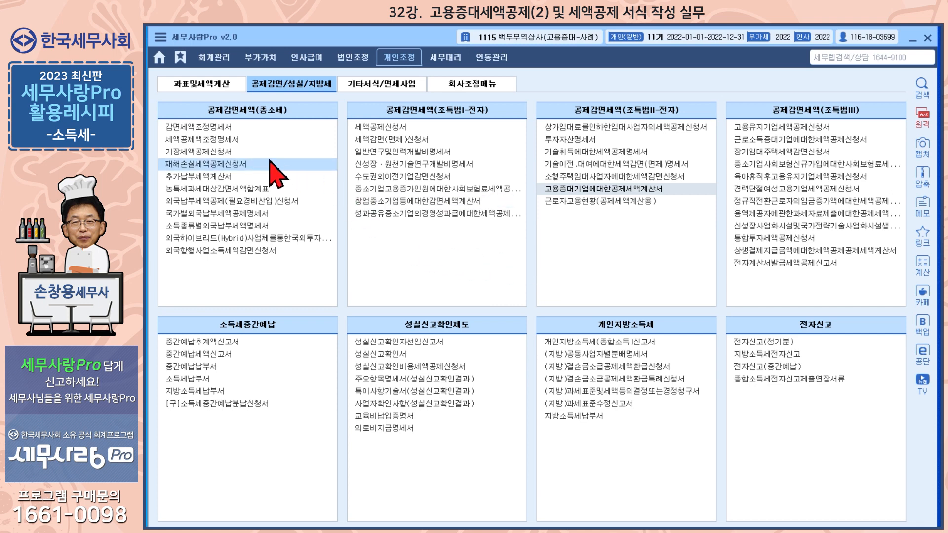
# Step: Open the 2022 세액공제액조정명세서 and load the credit data from the individual credit forms
pyautogui.click(215, 139)
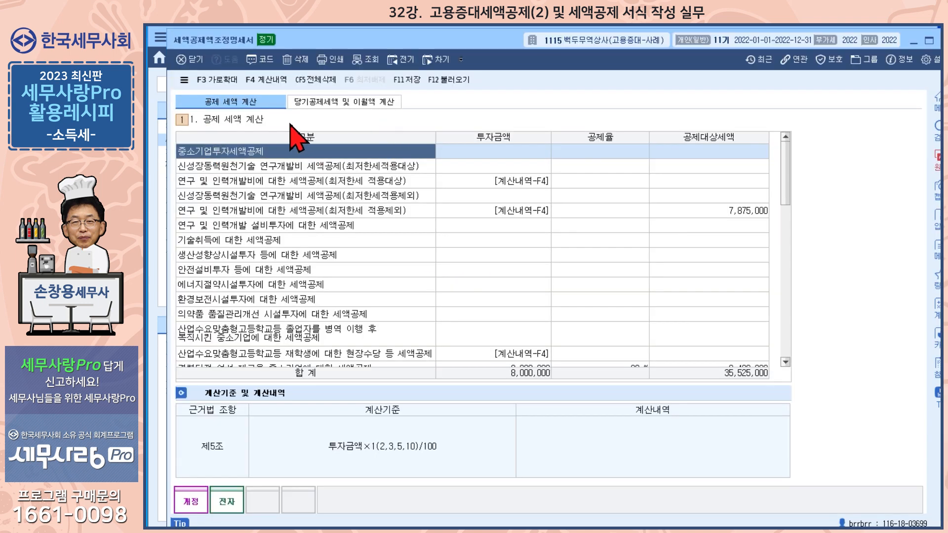
pyautogui.click(451, 80)
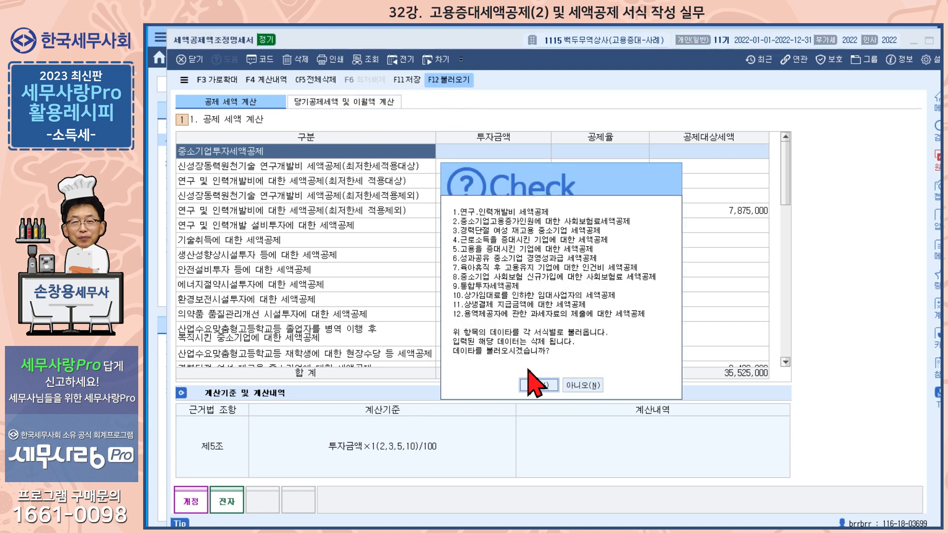
pyautogui.click(536, 384)
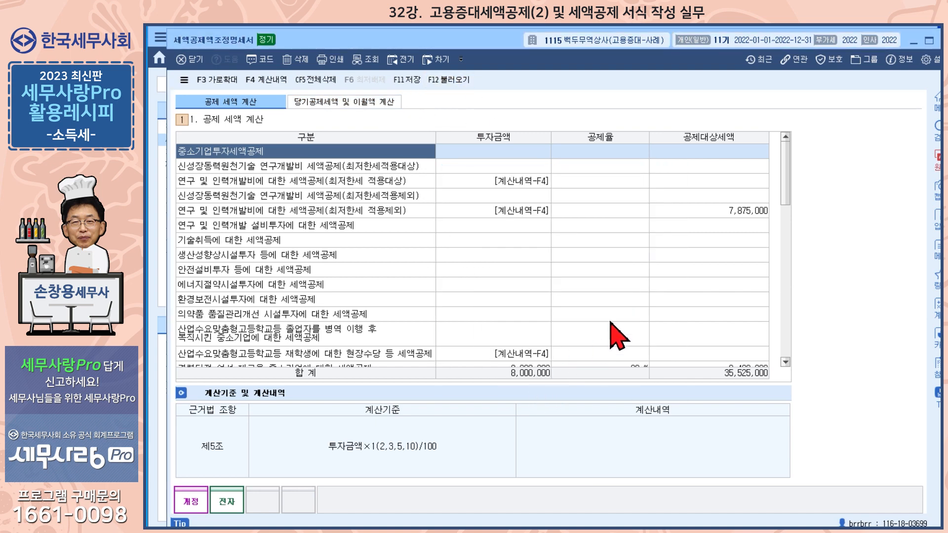
# Step: Look through the 공제 세액 계산 list for the employment-increase credit, and close the 세액공제액조정명세서
pyautogui.scroll(-2, 504, 250)
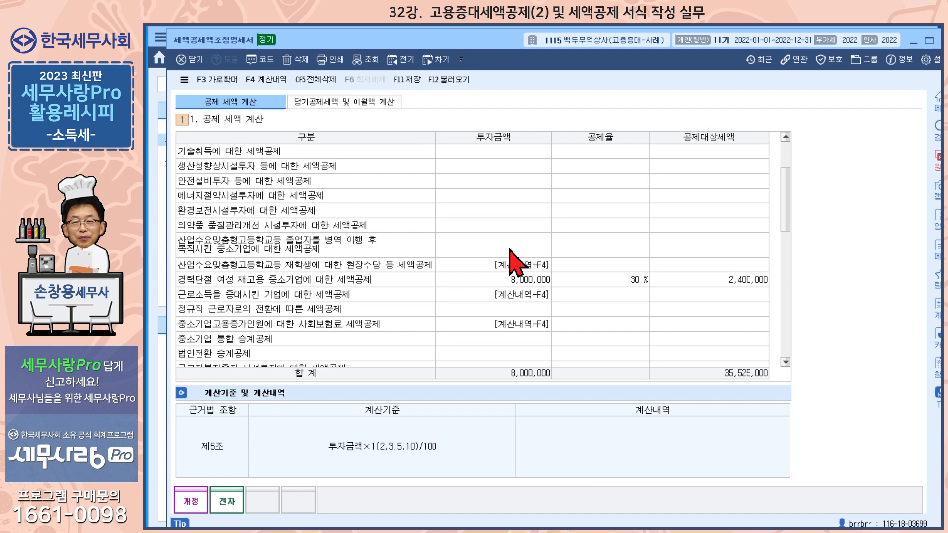
pyautogui.scroll(-3, 511, 259)
pyautogui.scroll(-1, 512, 252)
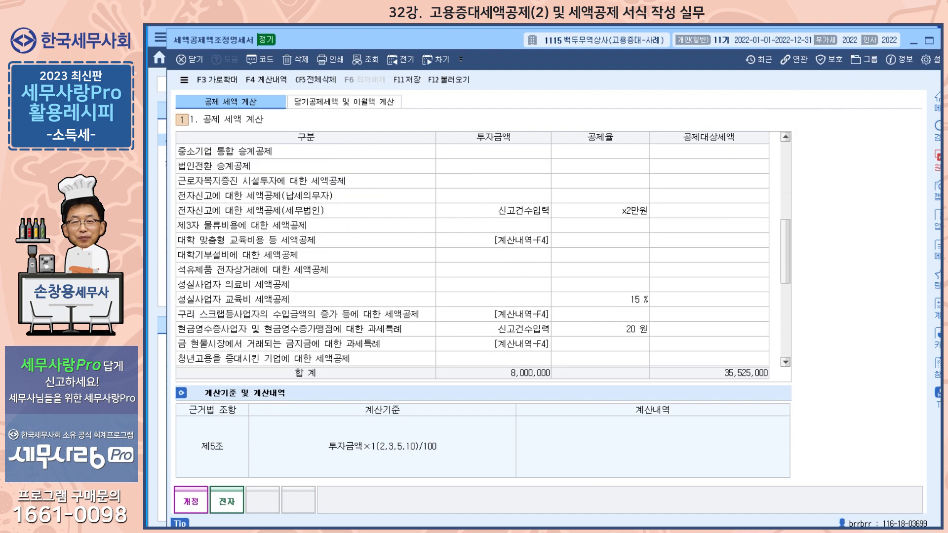
pyautogui.click(932, 58)
pyautogui.click(534, 320)
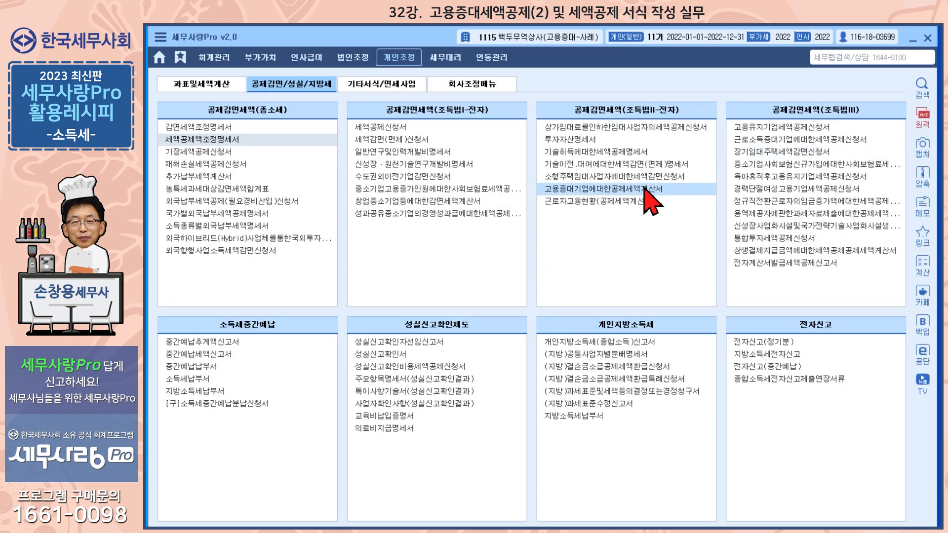
# Step: Re-enter 7.04 as (6)해당 과세연도 상시 근로자 수 in the 2022 고용증대기업에대한공제세액계산서, and save and close the form
pyautogui.click(633, 191)
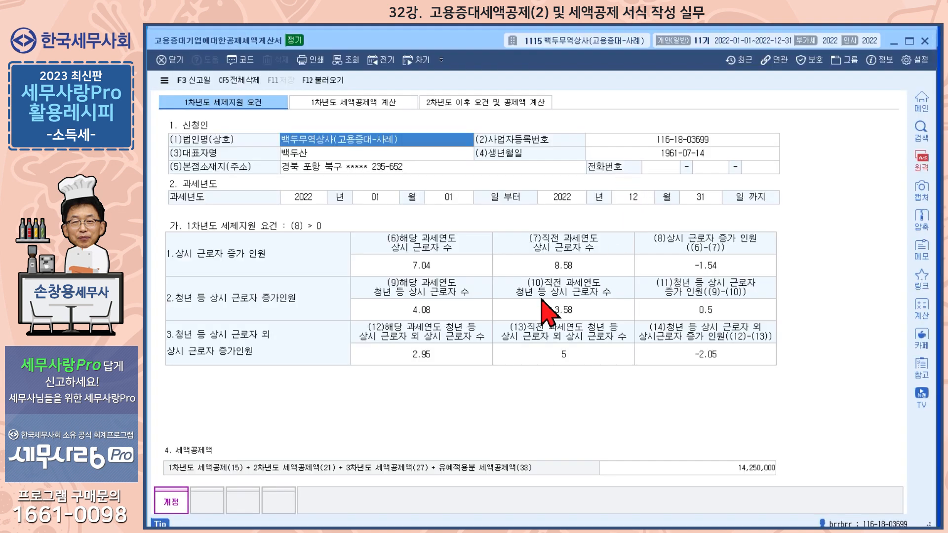
pyautogui.click(469, 170)
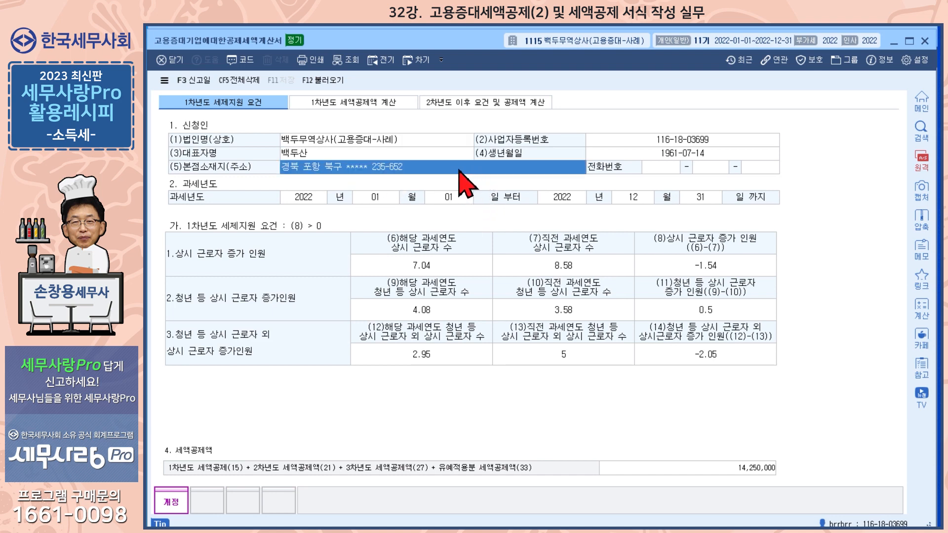
pyautogui.click(433, 169)
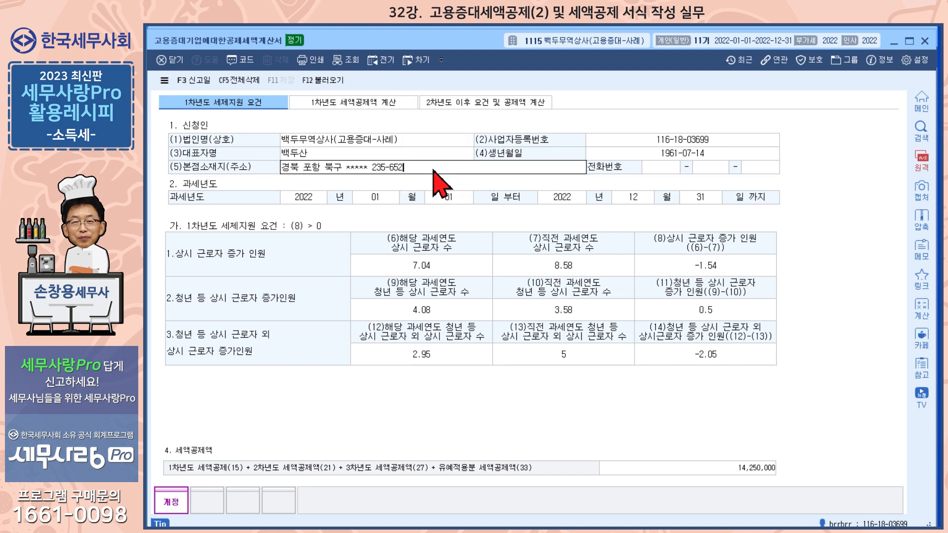
pyautogui.click(433, 195)
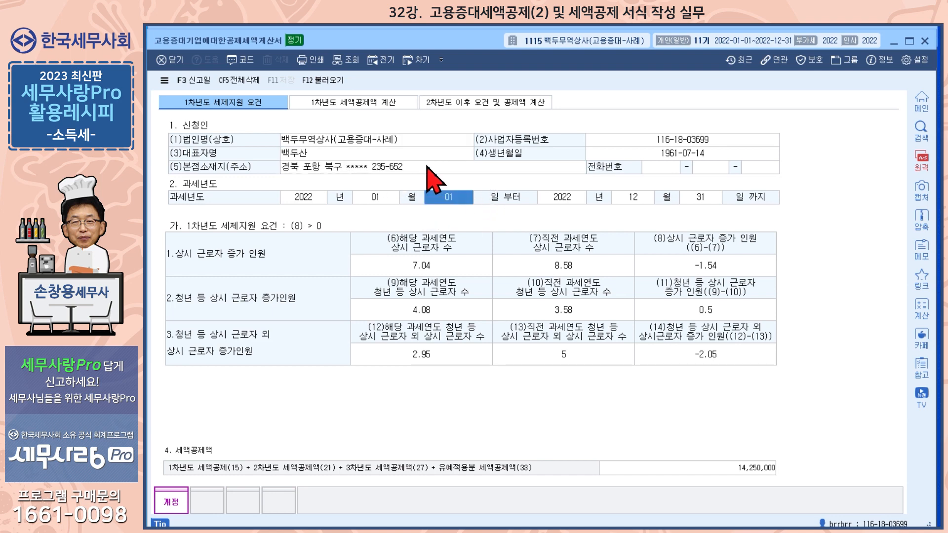
pyautogui.click(441, 266)
pyautogui.press('Delete')
pyautogui.write('7')
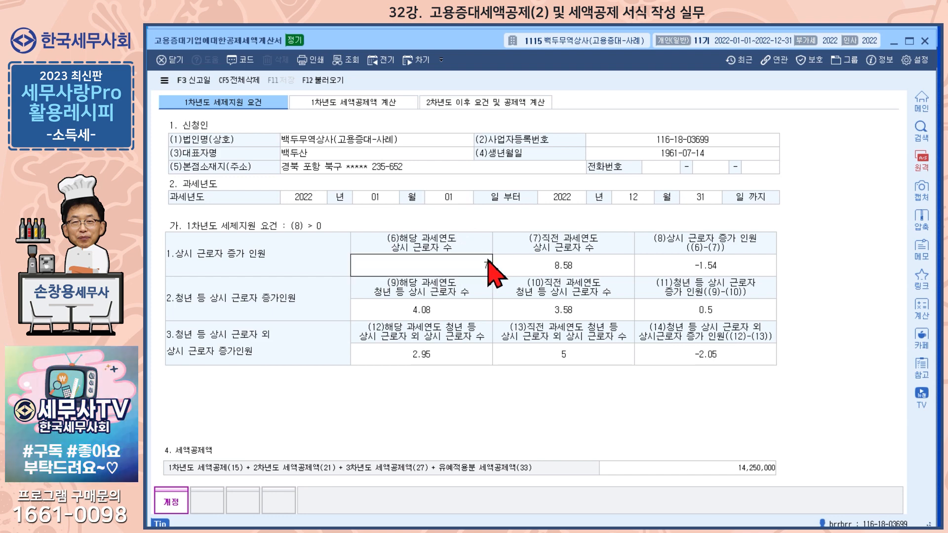
pyautogui.write('.04')
pyautogui.press('Return')
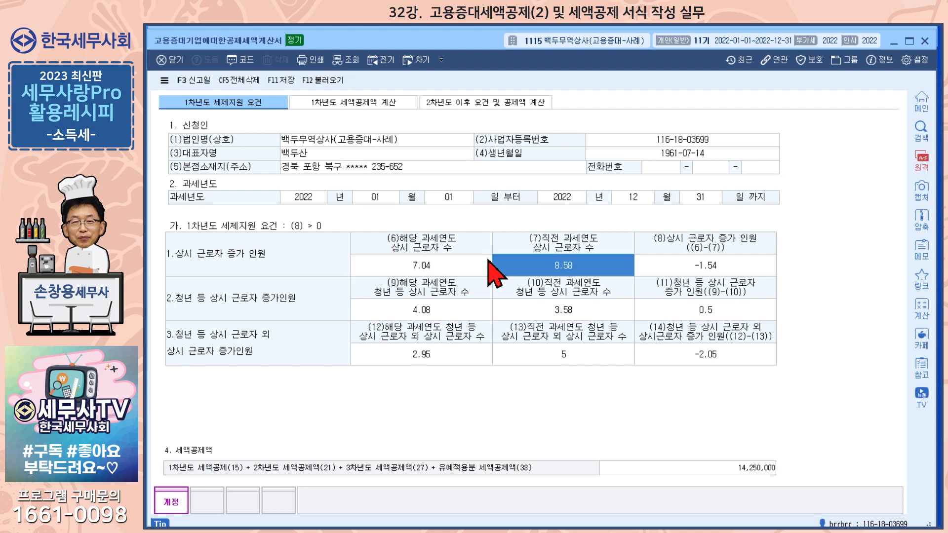
pyautogui.click(286, 81)
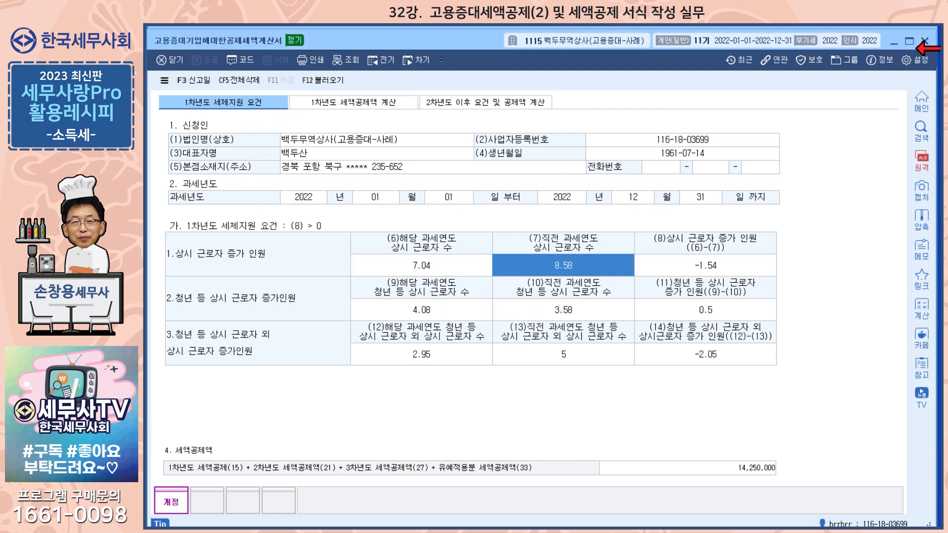
pyautogui.click(925, 41)
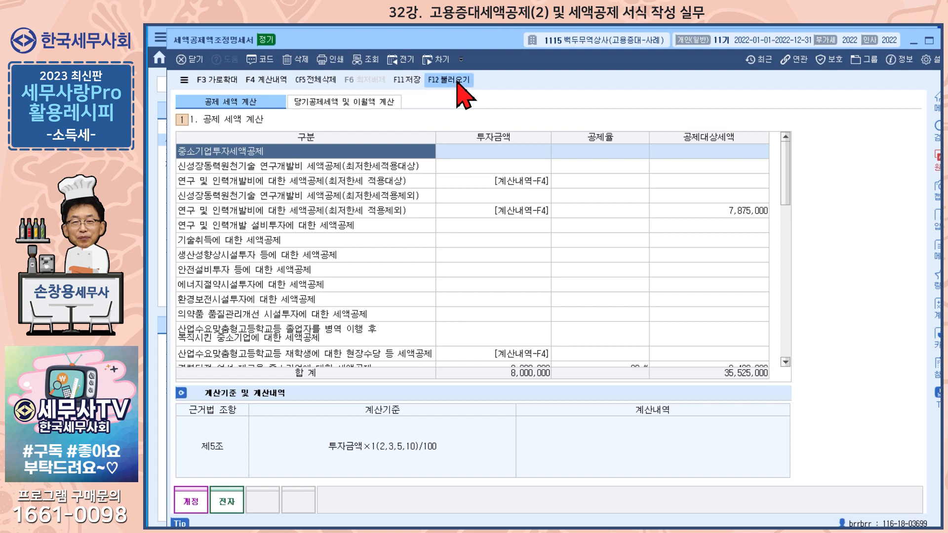
# Step: Reload the credit data in the 2022 세액공제액조정명세서 and check the calculation basis of 고용을 증대시킨 기업에 대한 세액공제
pyautogui.click(457, 81)
pyautogui.click(539, 385)
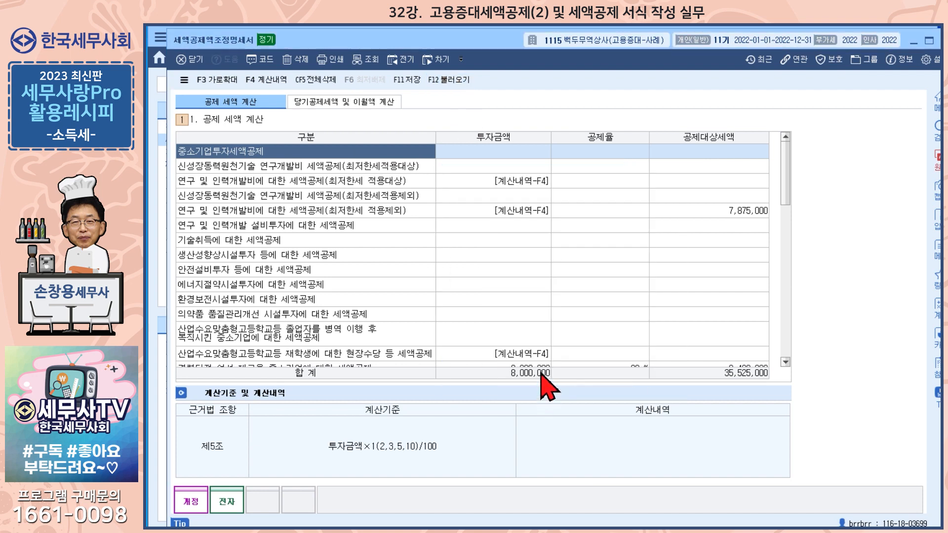
pyautogui.scroll(-5, 541, 319)
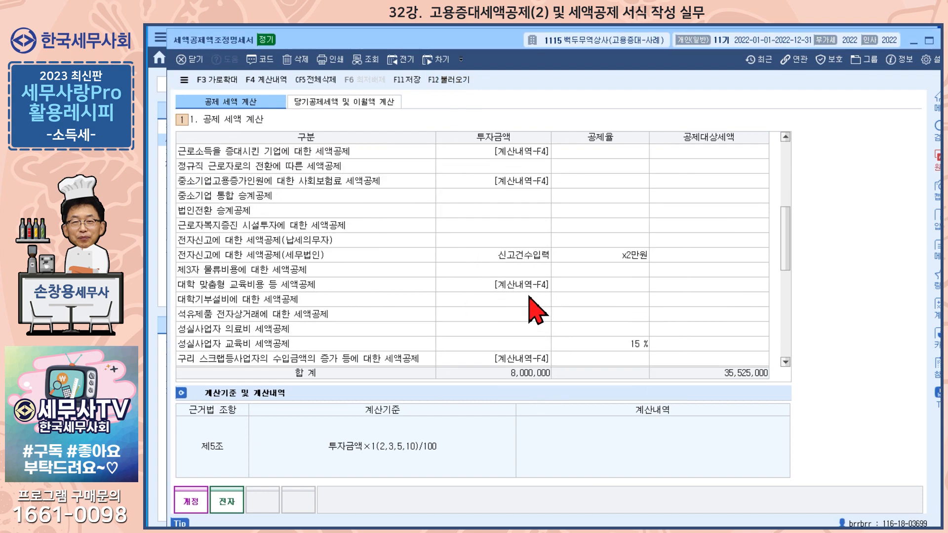
pyautogui.scroll(-2, 532, 307)
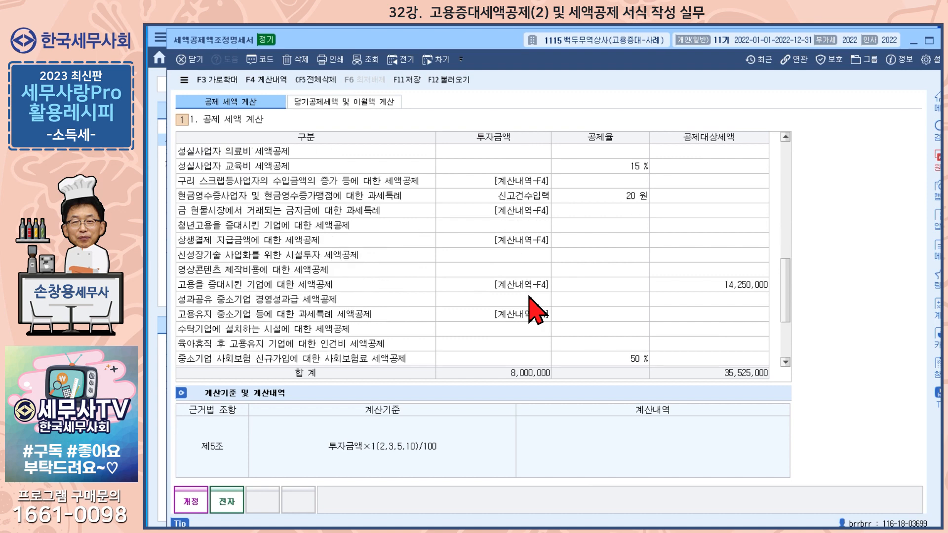
pyautogui.click(486, 287)
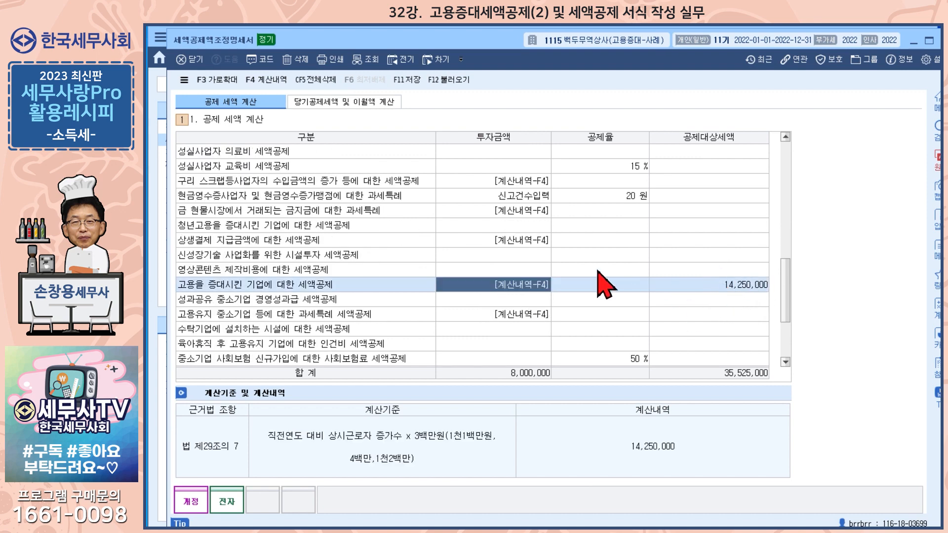
# Step: Load the current credits and prior-year carryovers into 당기공제세액 및 이월액 계산, replacing the existing entries
pyautogui.click(355, 105)
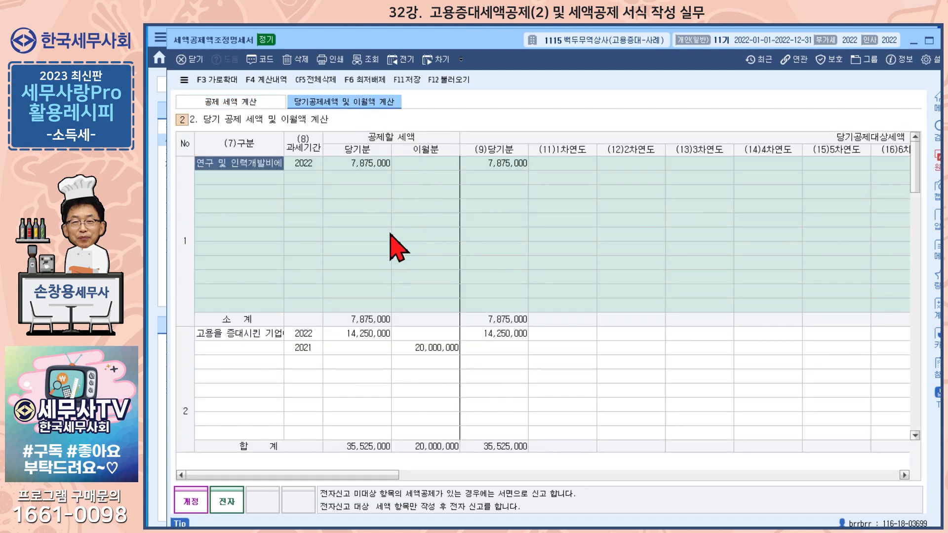
pyautogui.click(447, 81)
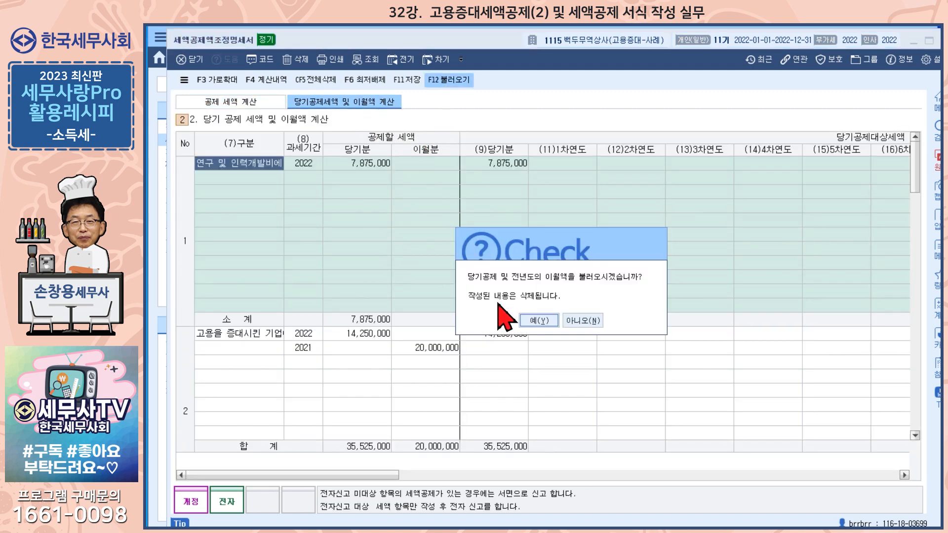
pyautogui.click(536, 321)
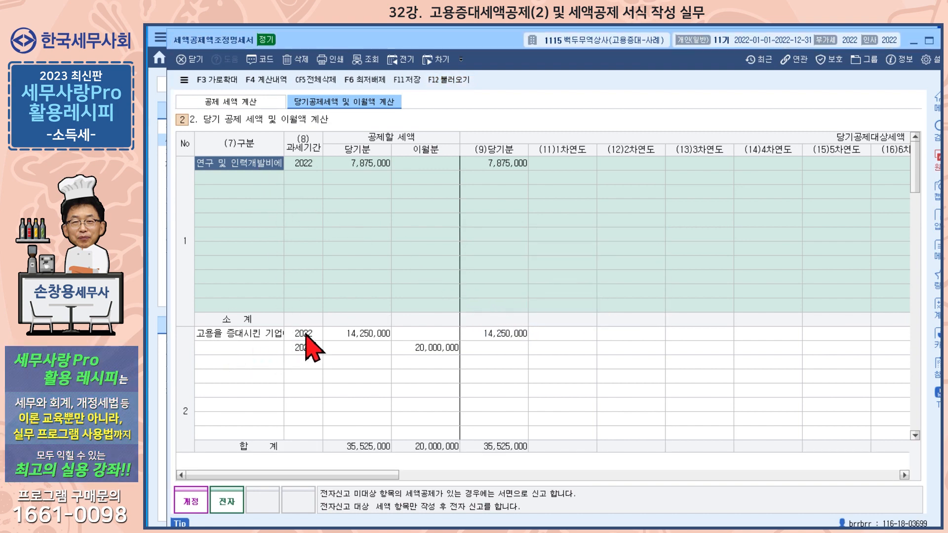
# Step: Review the 2022 and 2021 employment-increase credit rows across to (24)이월액, and save and close the 세액공제액조정명세서
pyautogui.click(368, 334)
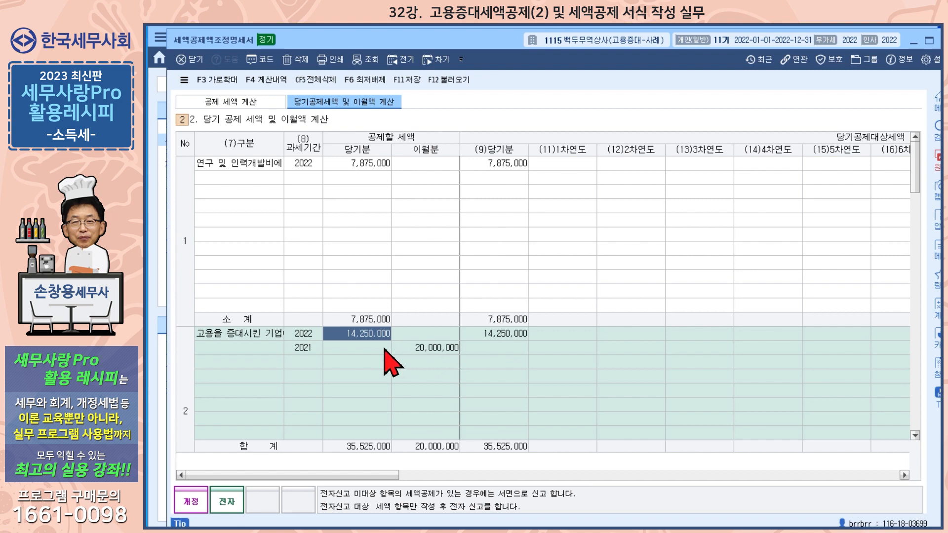
pyautogui.click(435, 348)
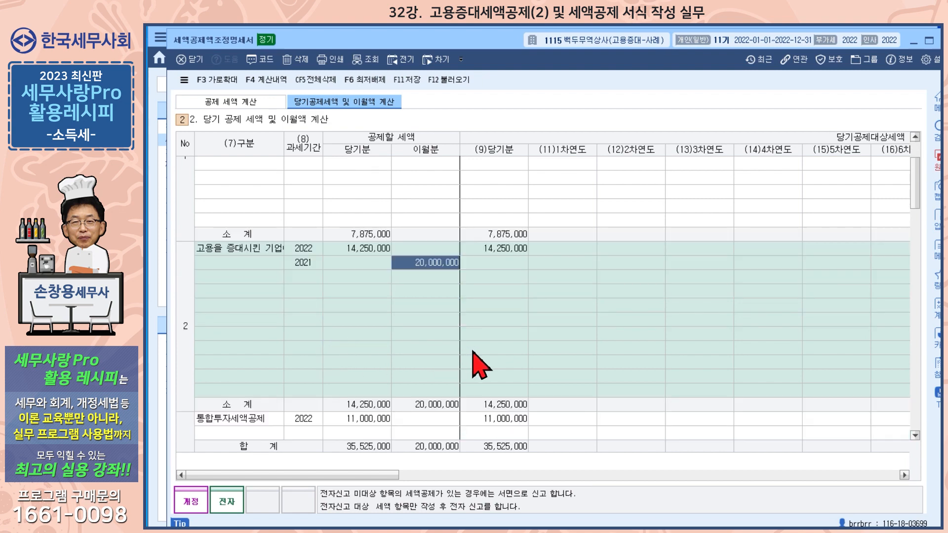
pyautogui.scroll(-3, 476, 366)
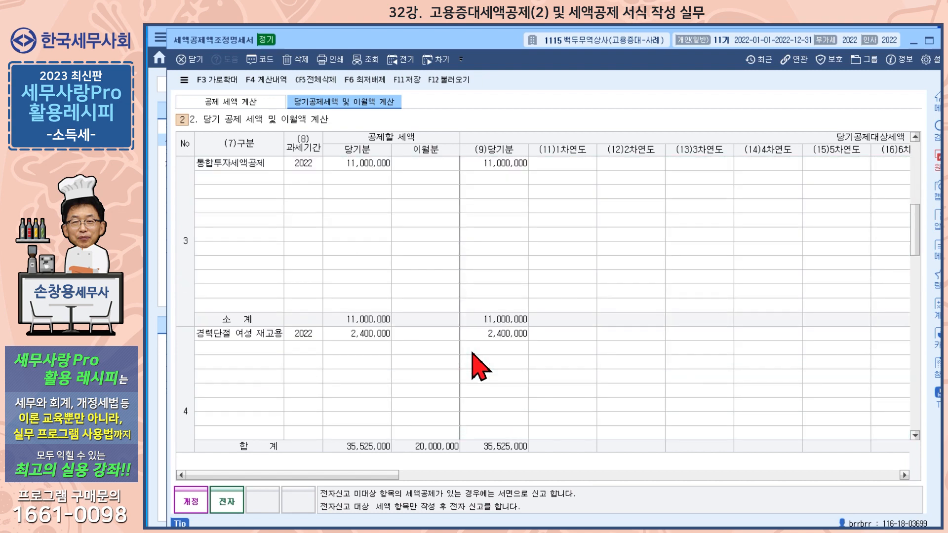
pyautogui.scroll(5, 475, 366)
pyautogui.moveTo(386, 474); pyautogui.dragTo(899, 491)
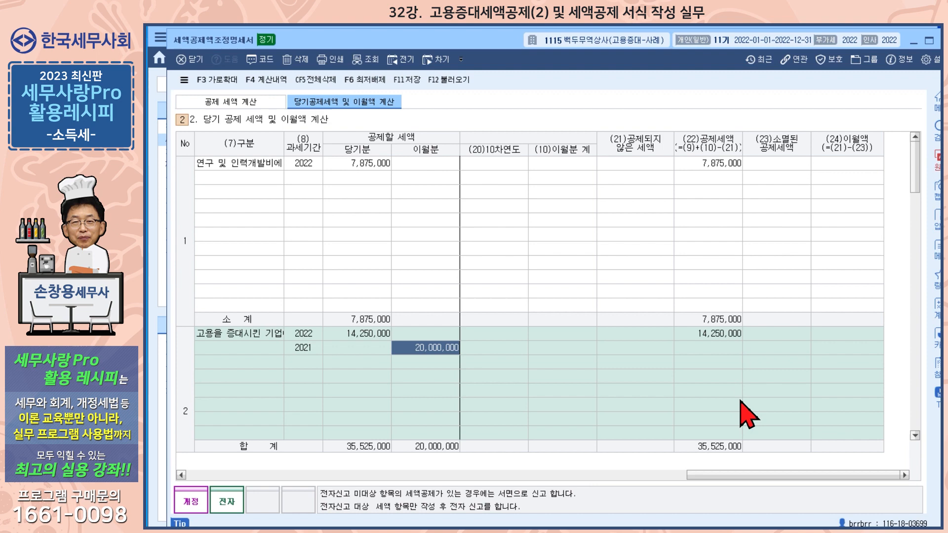
pyautogui.doubleClick(492, 40)
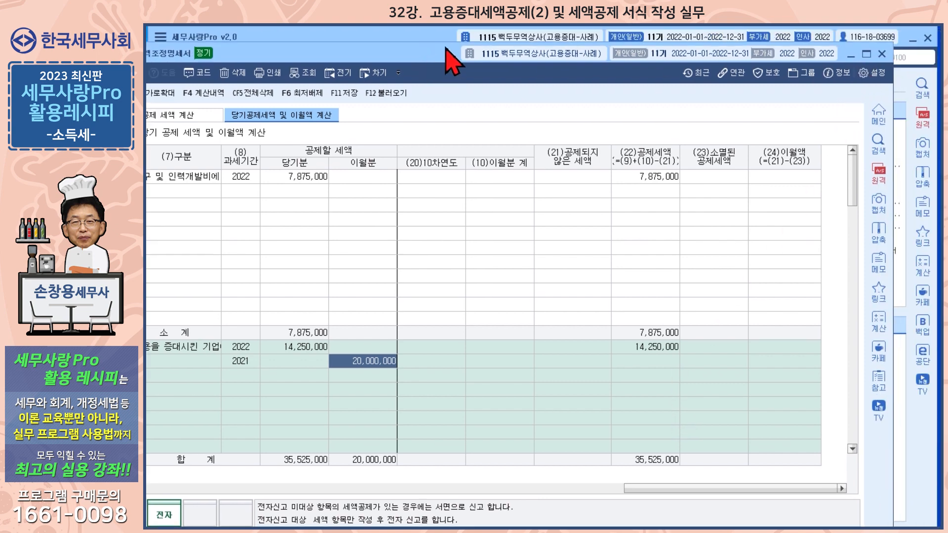
pyautogui.click(882, 54)
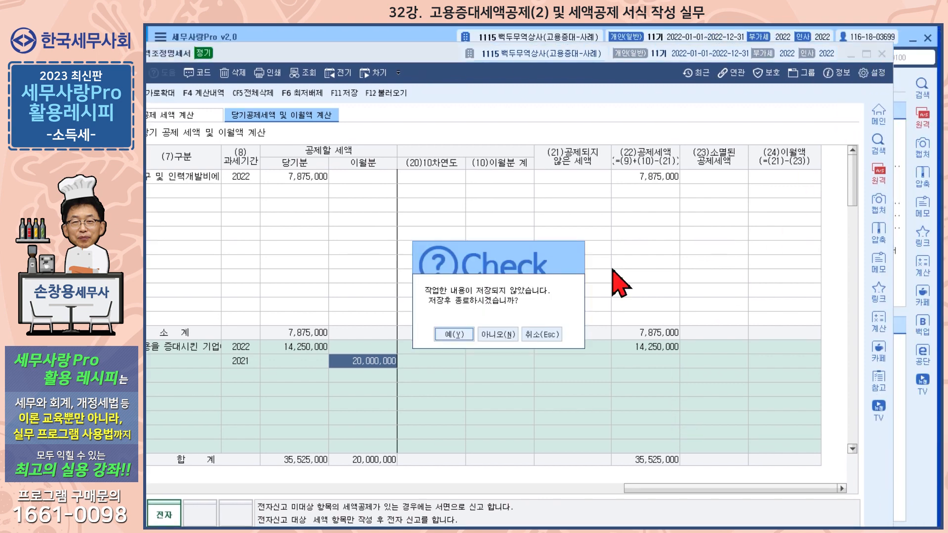
pyautogui.click(435, 331)
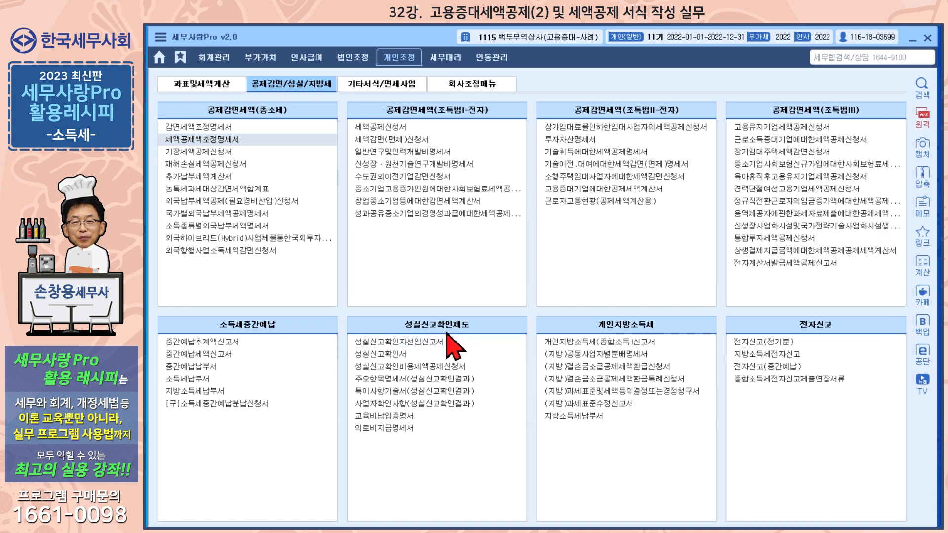
# Step: Open the 세액공제신청서, reload its credit amounts, and save and close the form
pyautogui.click(393, 130)
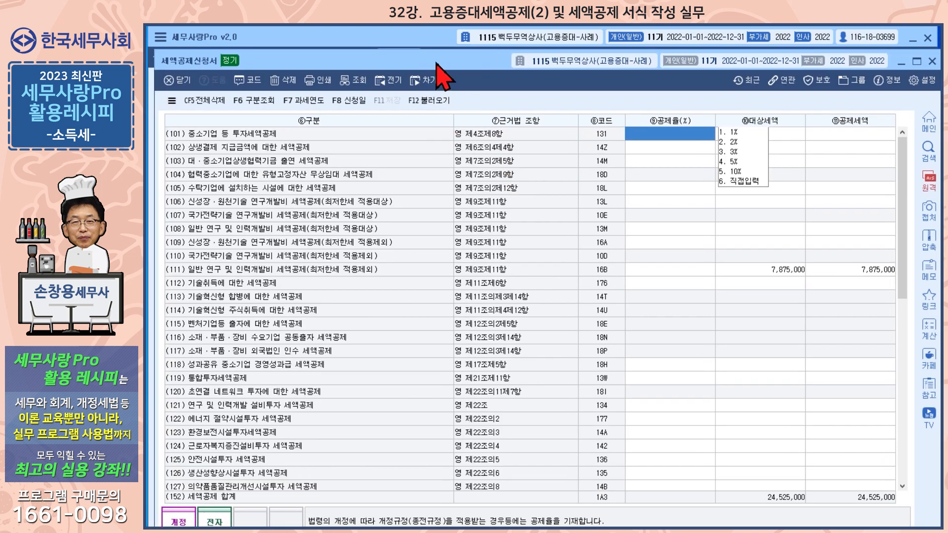
pyautogui.click(431, 101)
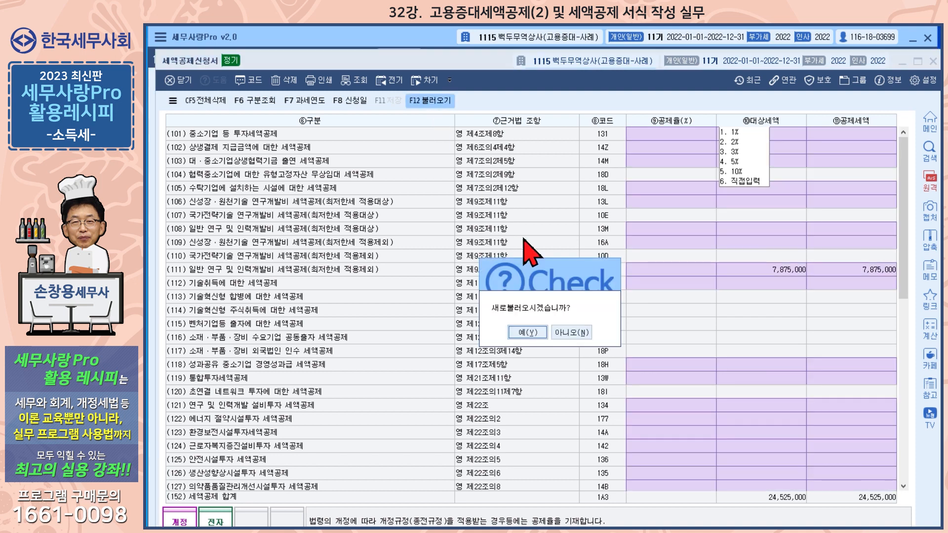
pyautogui.click(542, 331)
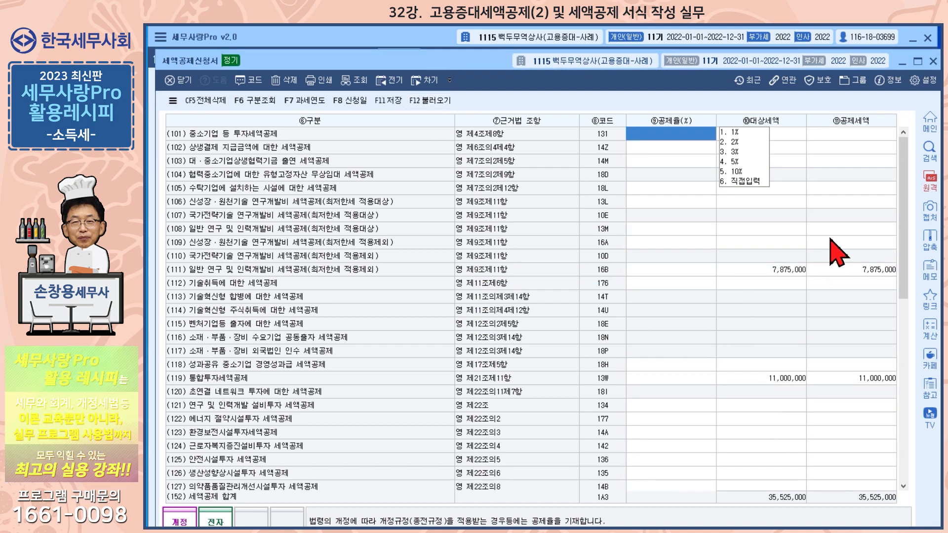
pyautogui.click(933, 61)
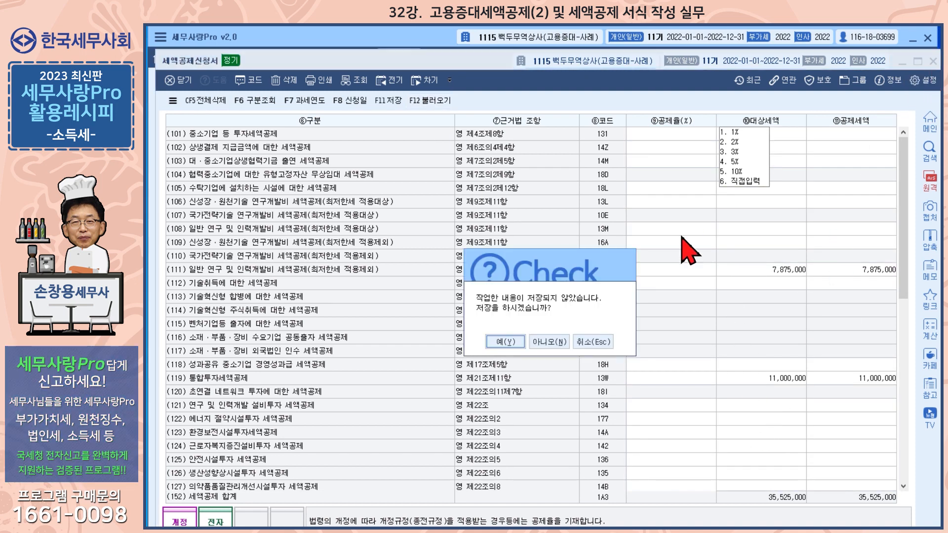
pyautogui.click(498, 341)
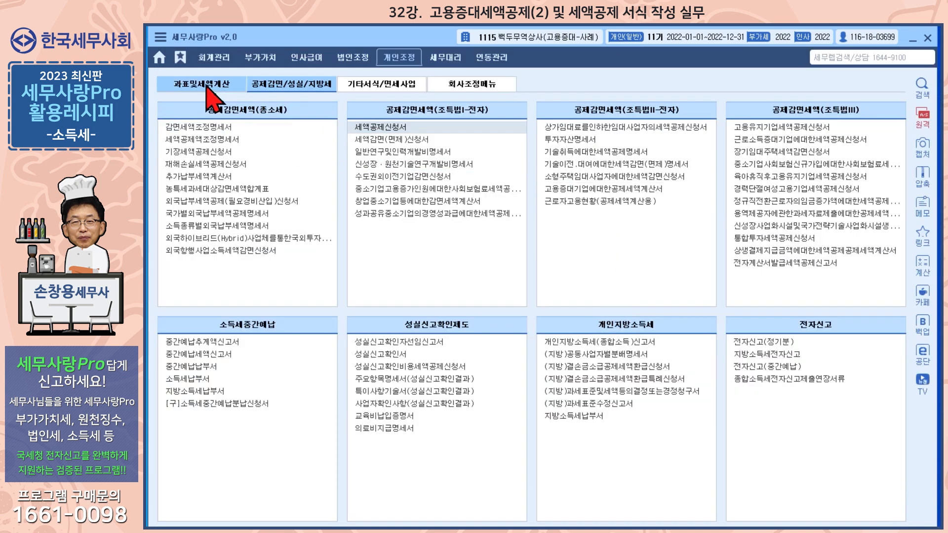
# Step: Open the 종합소득세신고서 at 종합소득계산 and bring up the 세액공제명세서 입력 form
pyautogui.click(209, 82)
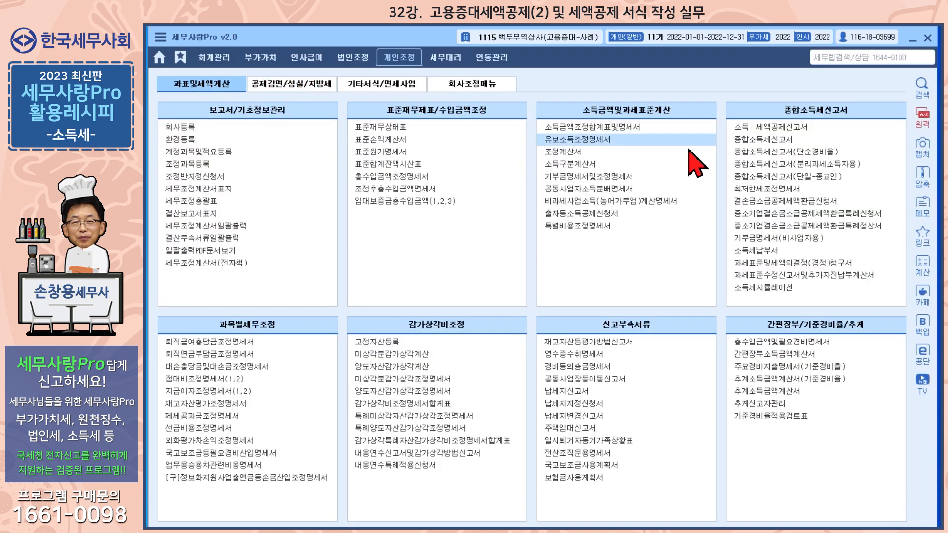
pyautogui.click(764, 140)
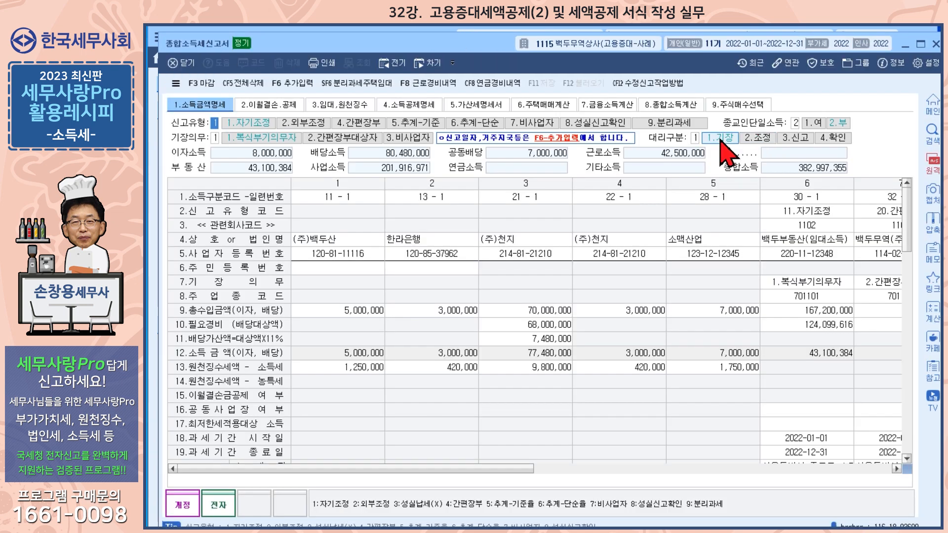
pyautogui.click(668, 108)
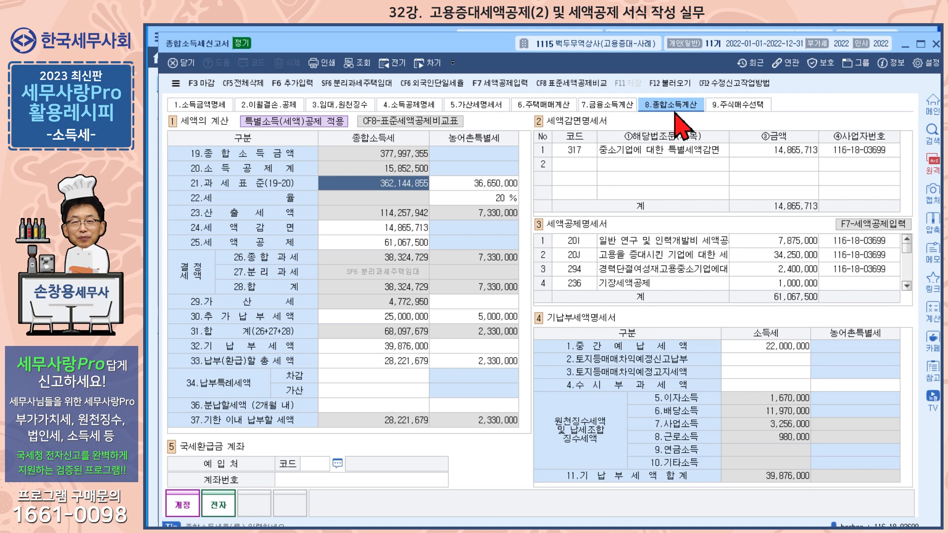
pyautogui.click(570, 243)
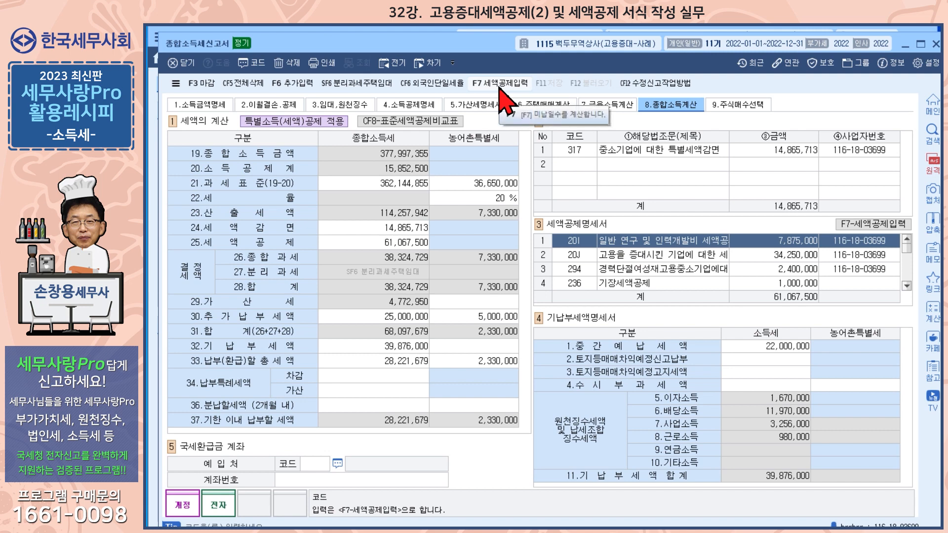
pyautogui.click(862, 226)
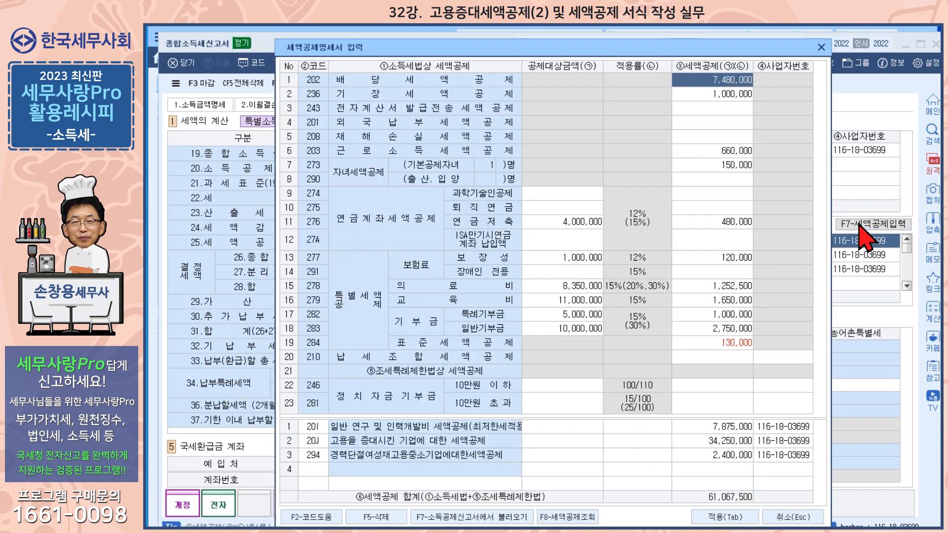
# Step: Look up the company's tax credits, check the employment-increase item, and apply all five credit items to the 세액공제명세서
pyautogui.click(560, 519)
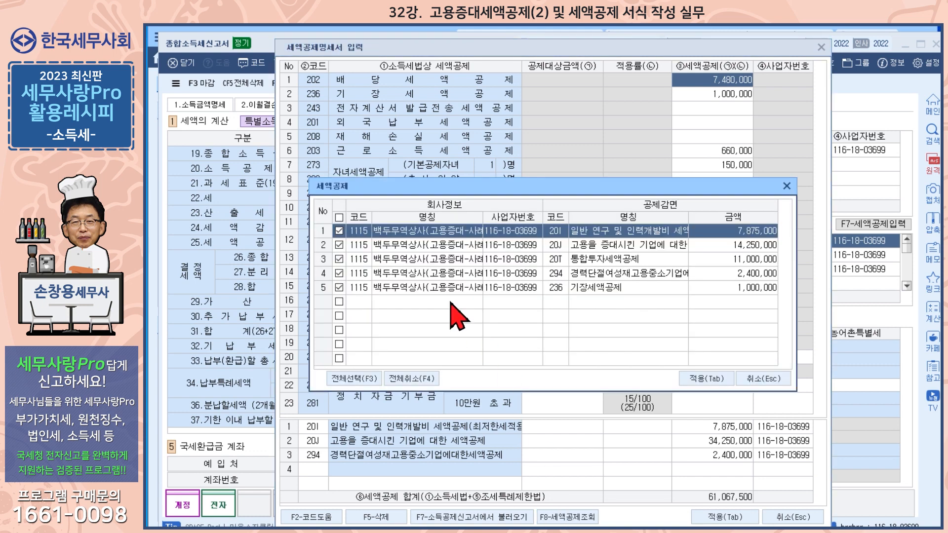
pyautogui.click(602, 275)
pyautogui.click(604, 258)
pyautogui.click(604, 245)
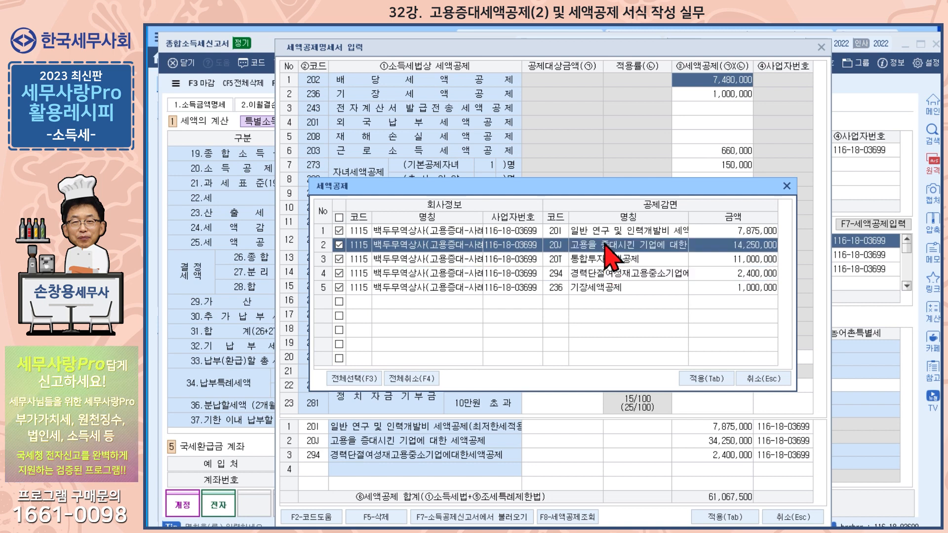
pyautogui.click(711, 379)
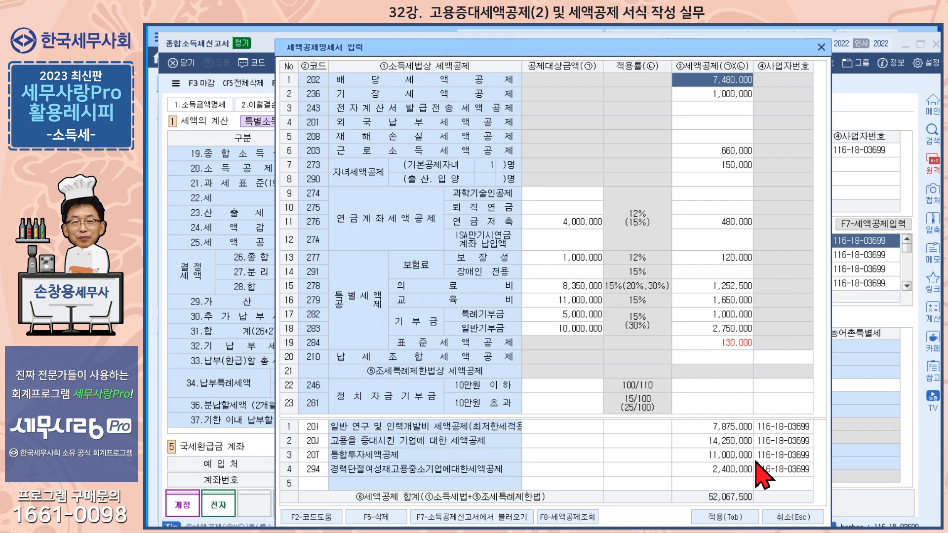
# Step: Apply the updated 세액공제명세서 to the 종합소득계산 and close the 종합소득세신고서
pyautogui.click(718, 517)
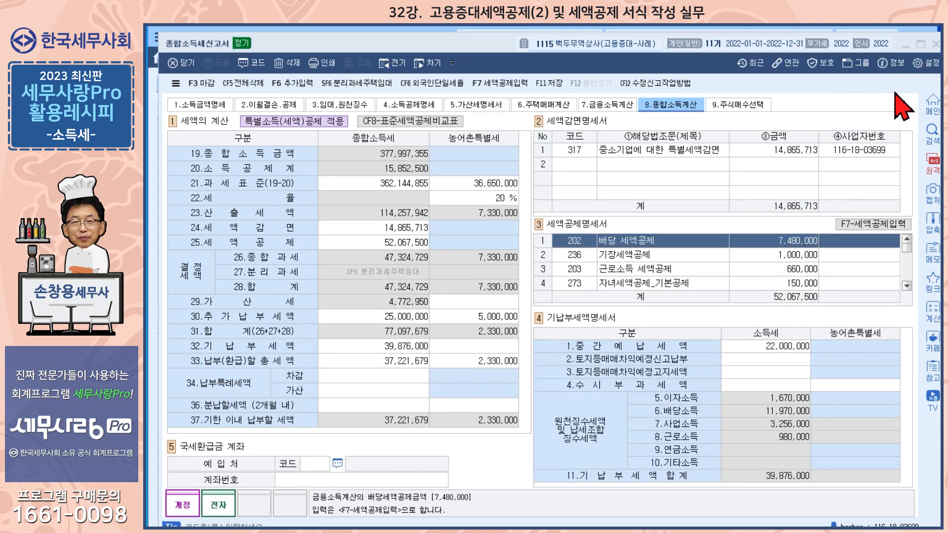
pyautogui.click(936, 44)
pyautogui.click(499, 324)
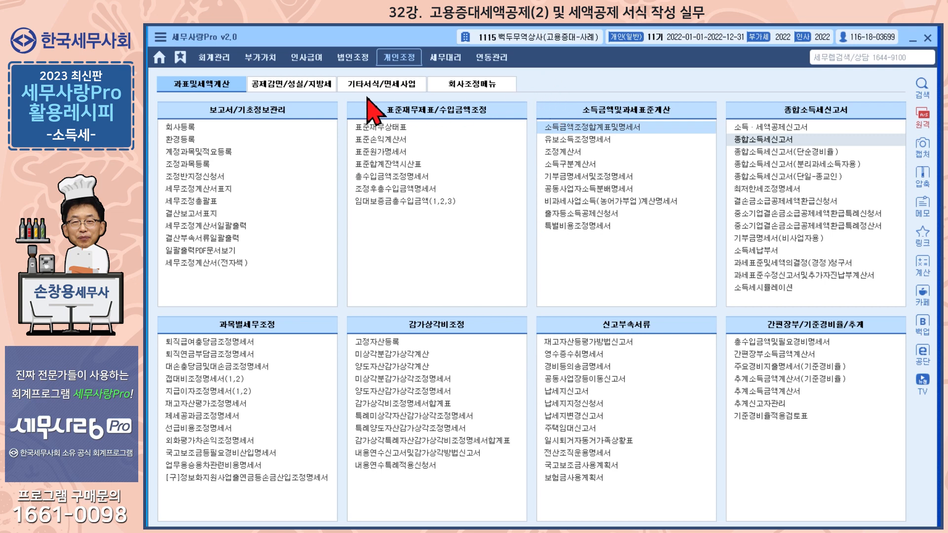
# Step: Examine the 서식별 employee counts and the 고용증대추징세액 calculation in 근로자고용현황(공제세액계산용), and save and close the form
pyautogui.click(310, 87)
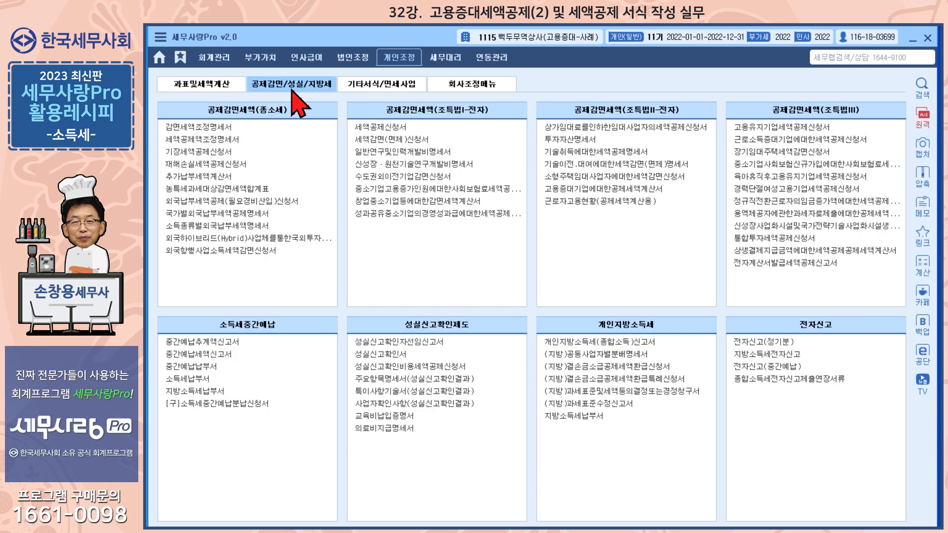
pyautogui.click(566, 206)
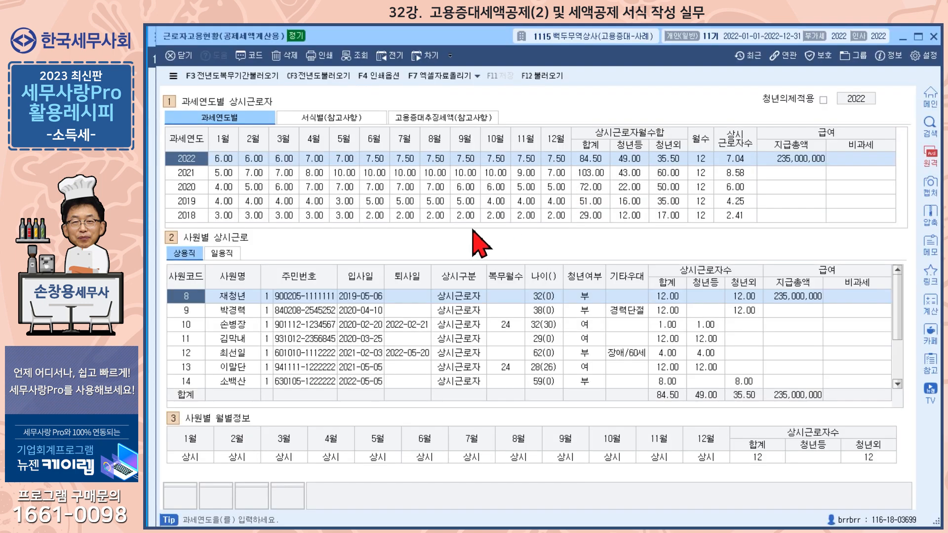
pyautogui.click(335, 118)
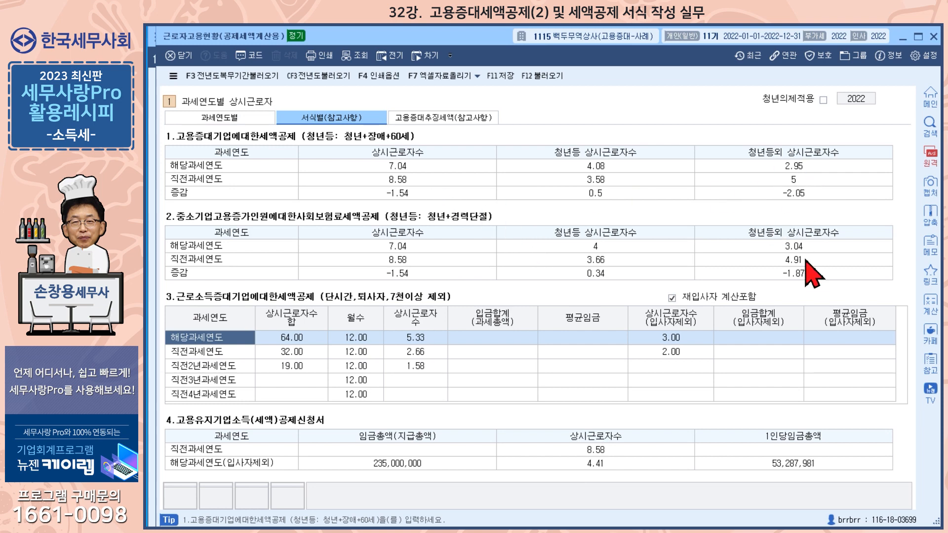
pyautogui.click(438, 123)
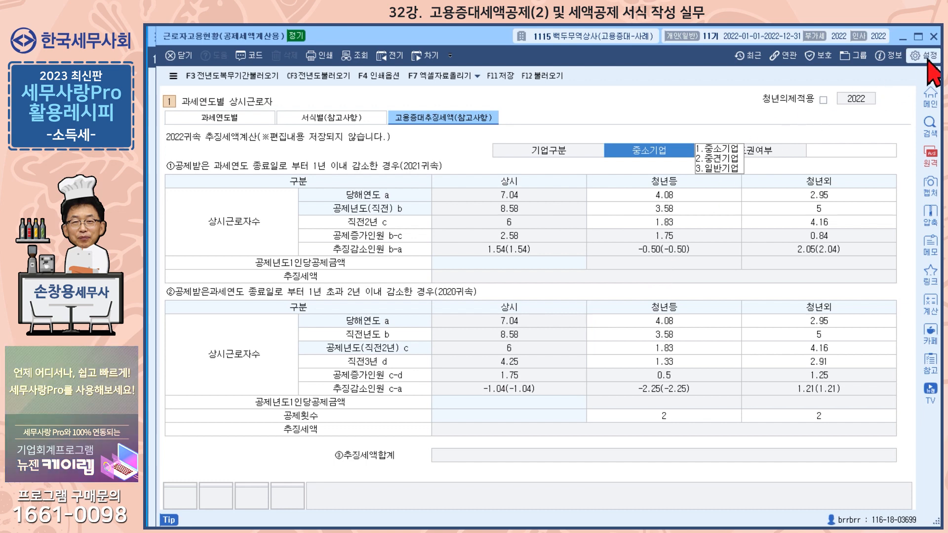
pyautogui.click(933, 37)
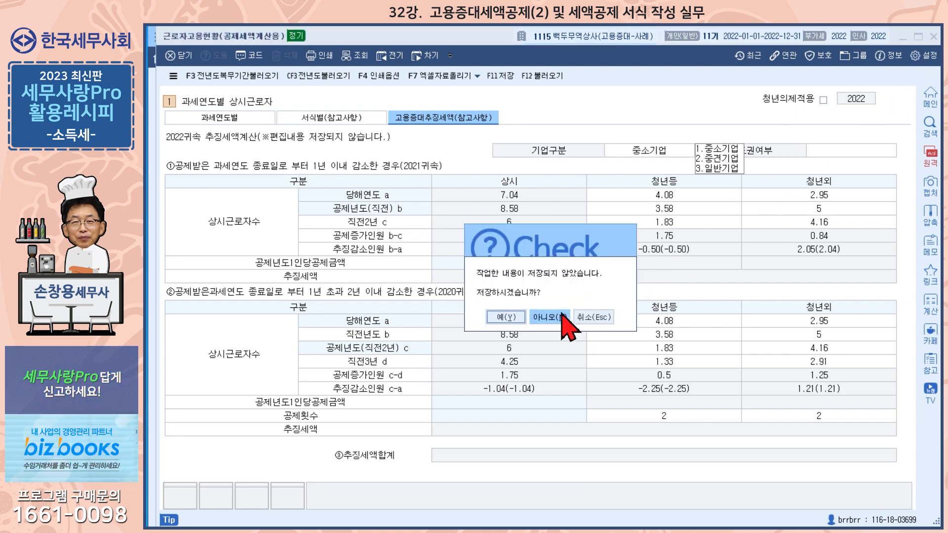
pyautogui.click(505, 318)
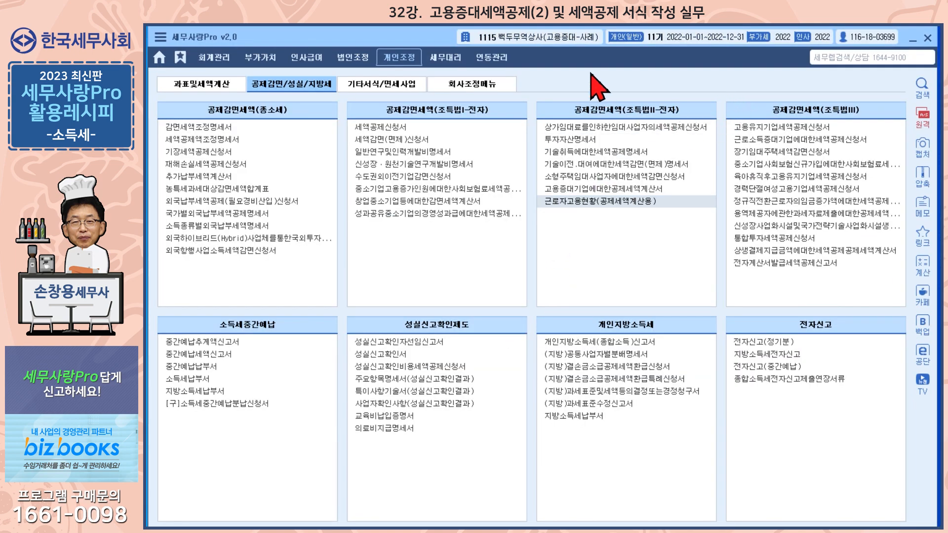
# Step: Switch to the company 백두무역상사(고용증대) and change the working fiscal period to 10기 (2021)
pyautogui.click(559, 50)
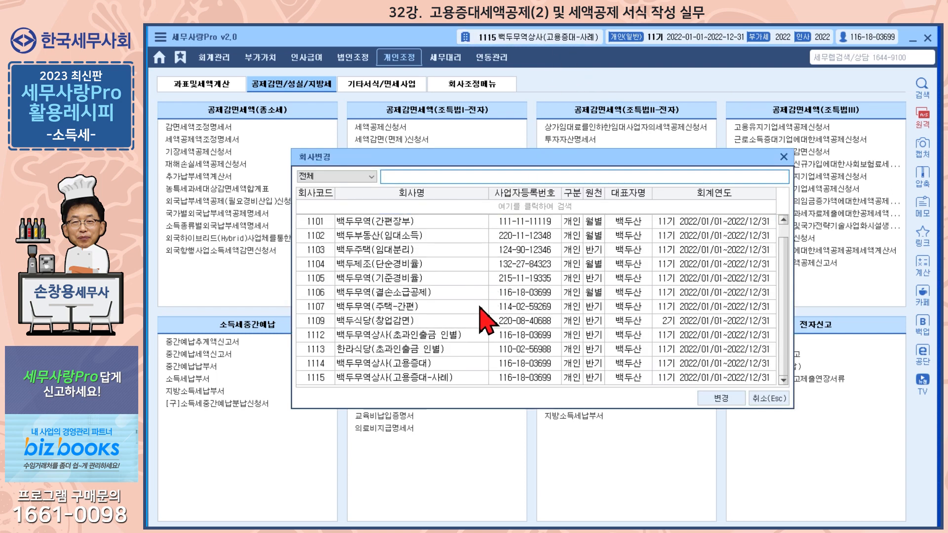
pyautogui.click(439, 367)
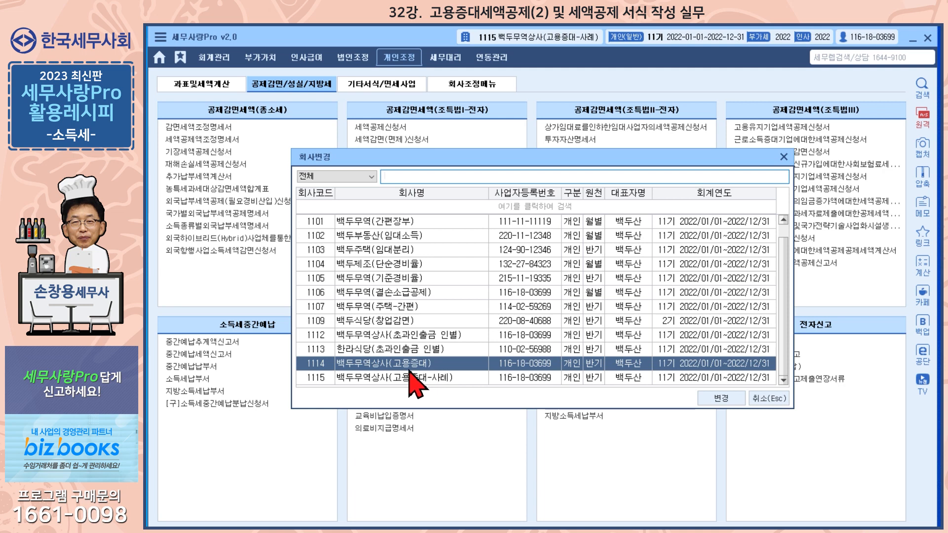
pyautogui.click(721, 398)
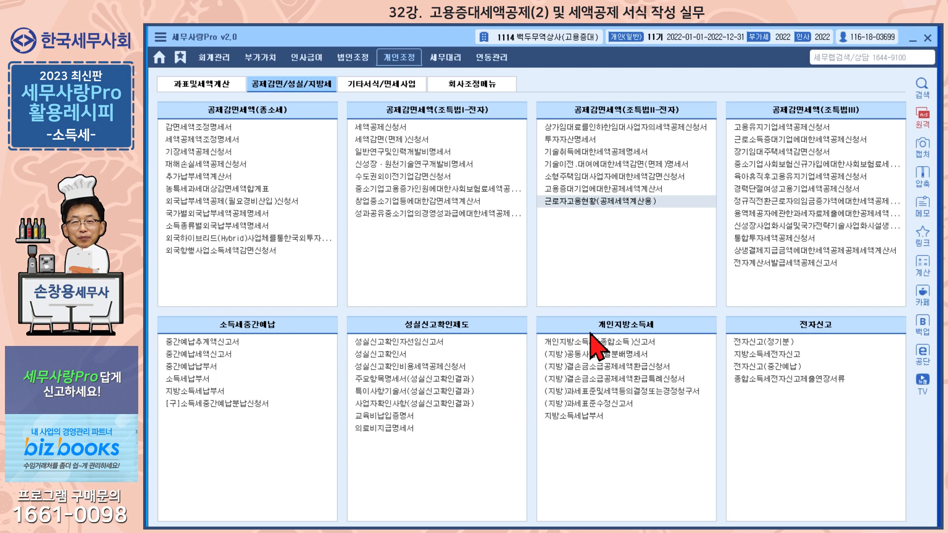
pyautogui.click(670, 41)
pyautogui.click(425, 258)
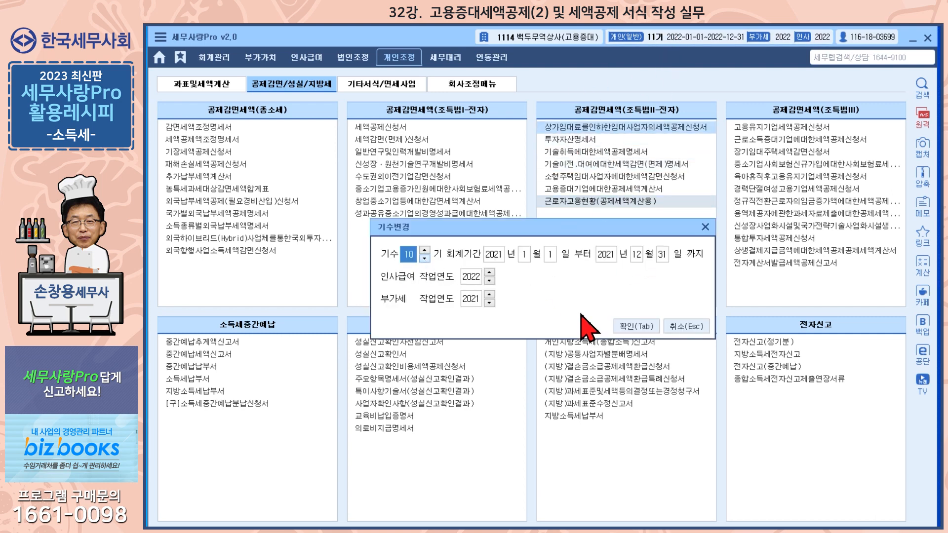
pyautogui.click(637, 327)
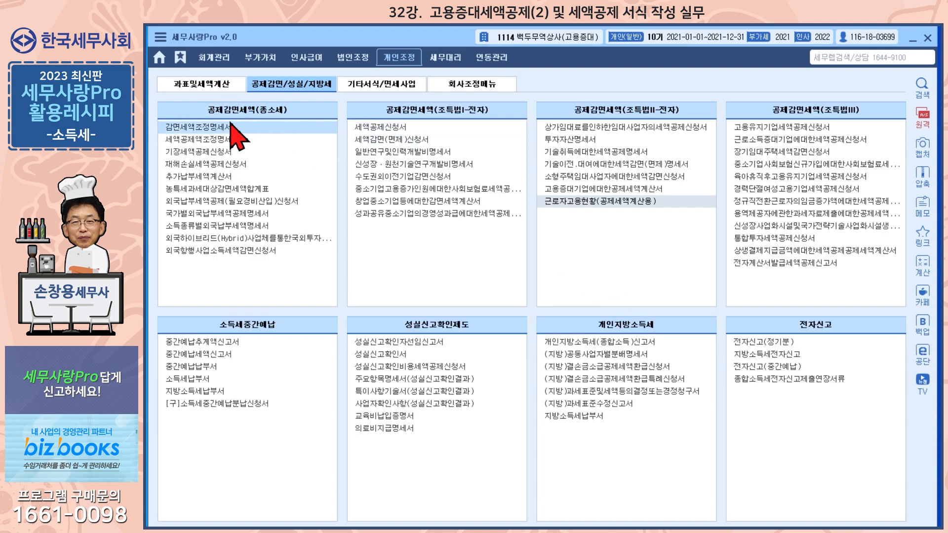
# Step: Examine the 2021 employment-increase credit and its carryover in 당기공제세액 및 이월액 계산 of the 세액공제액조정명세서, and close the form
pyautogui.click(215, 144)
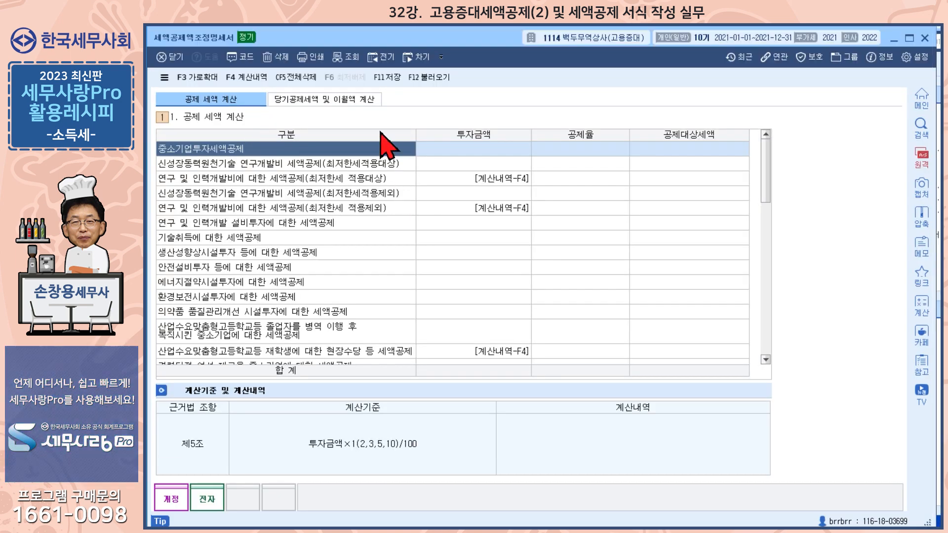
pyautogui.click(332, 100)
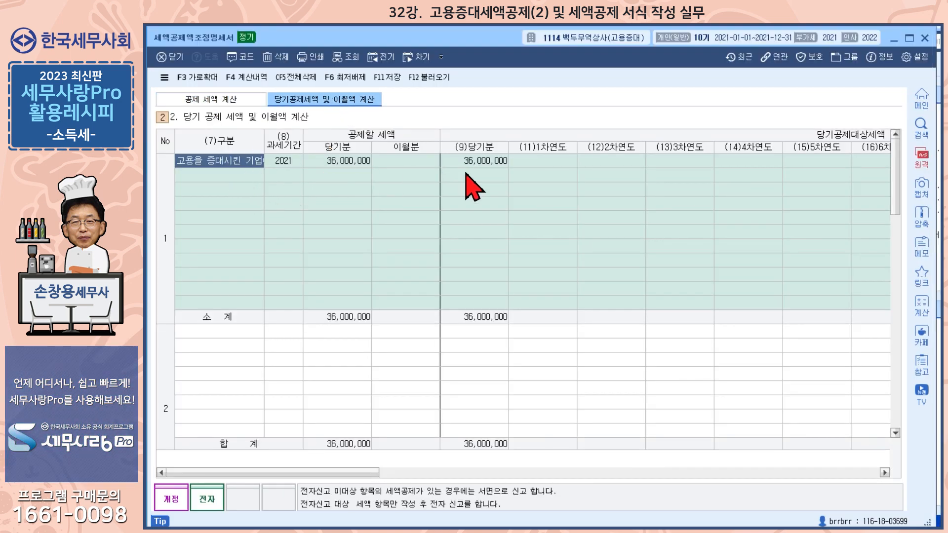
pyautogui.moveTo(330, 474); pyautogui.dragTo(876, 482)
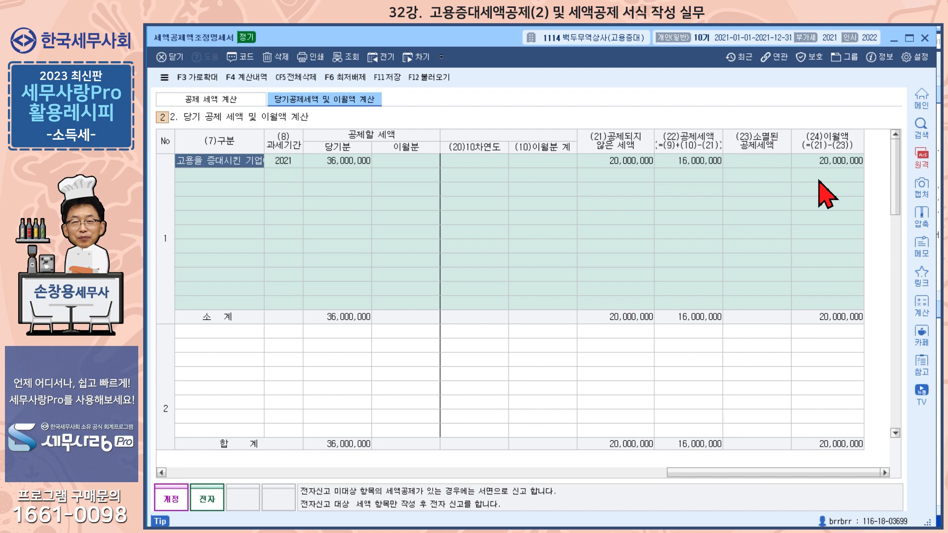
pyautogui.click(925, 38)
# Step: Change the working fiscal period to 11기 (2022)
pyautogui.click(684, 38)
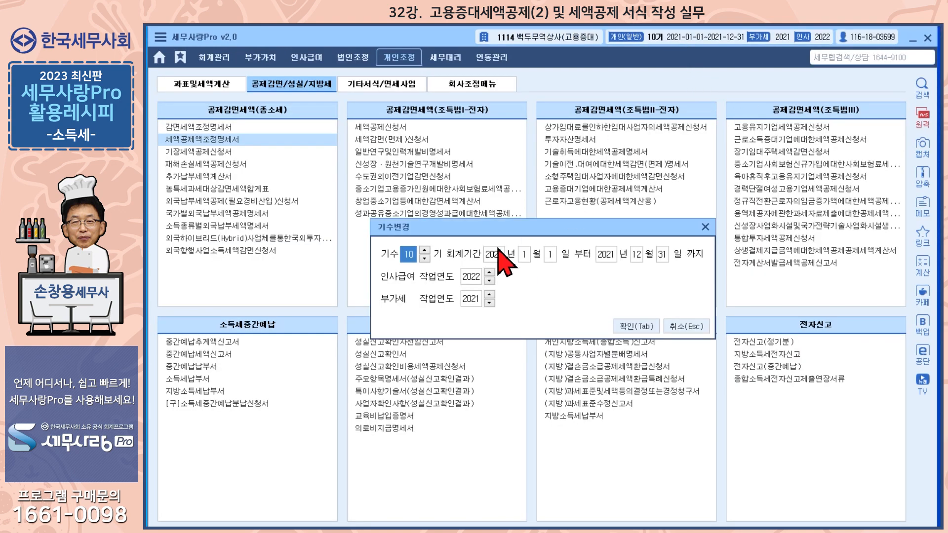
pyautogui.click(424, 250)
pyautogui.click(628, 329)
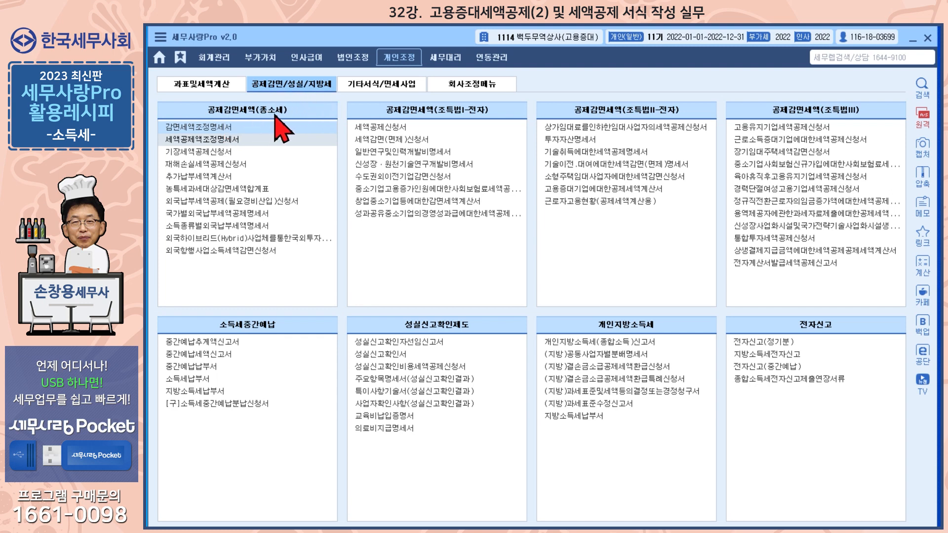
# Step: Examine the employment-increase row under 공제감면세액에 대한 추가납부액 in the 추가납부세액계산서, including its category codes, and close the form
pyautogui.click(211, 178)
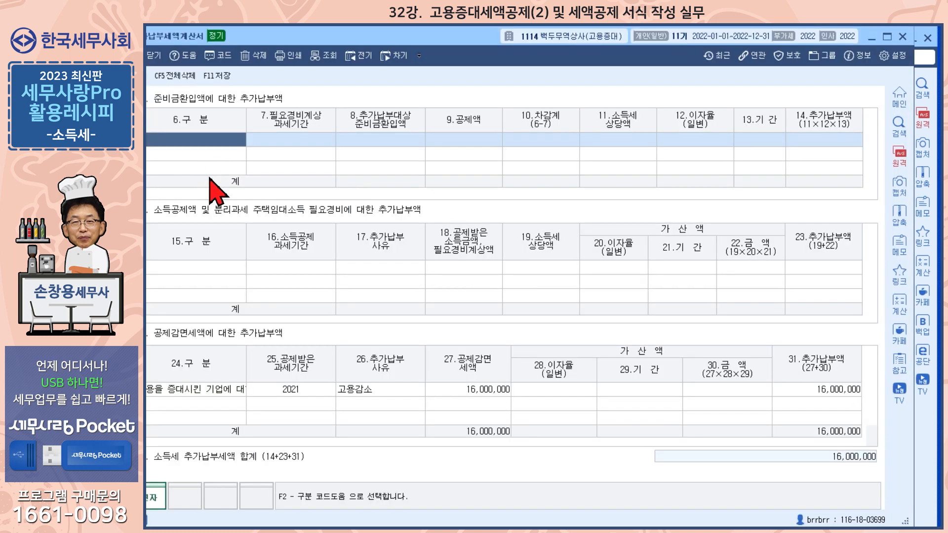
pyautogui.moveTo(434, 39); pyautogui.dragTo(461, 39)
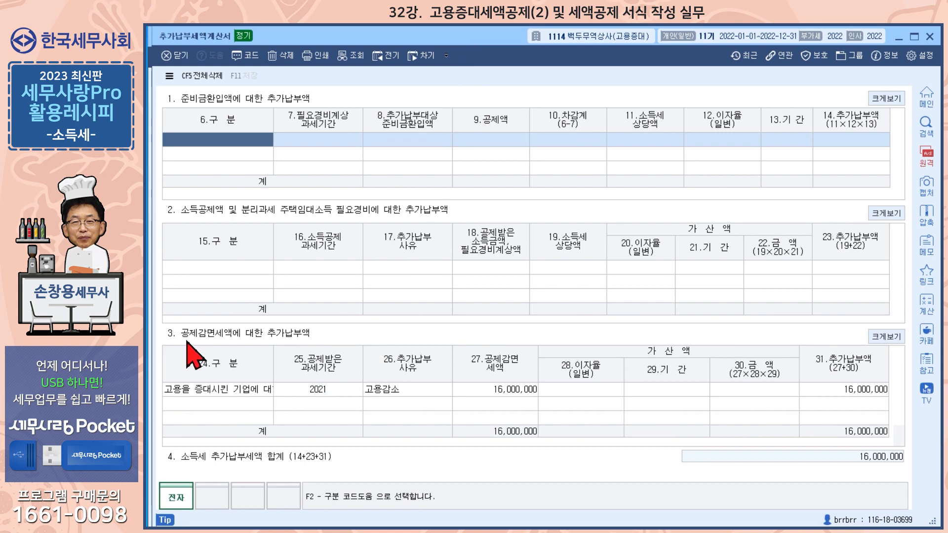
pyautogui.click(251, 393)
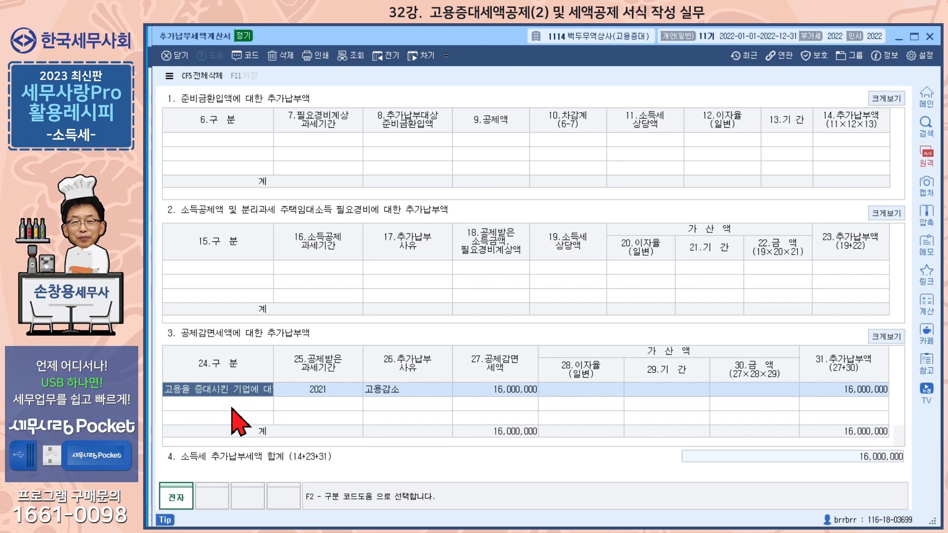
pyautogui.press('F2')
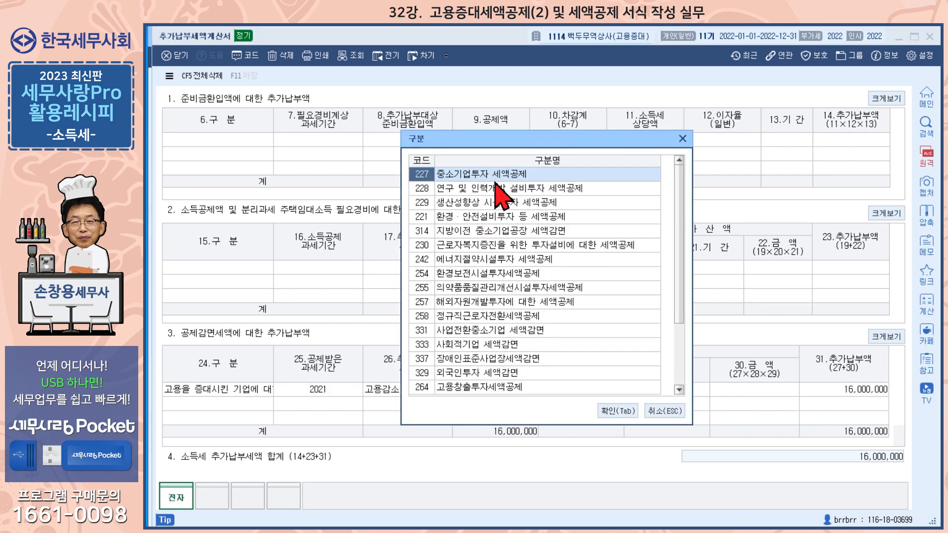
pyautogui.click(672, 414)
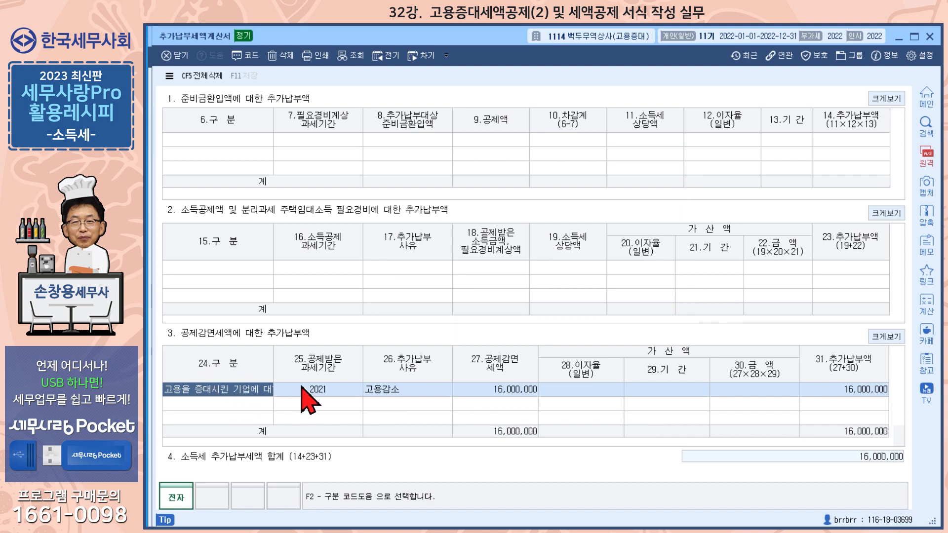
pyautogui.click(328, 392)
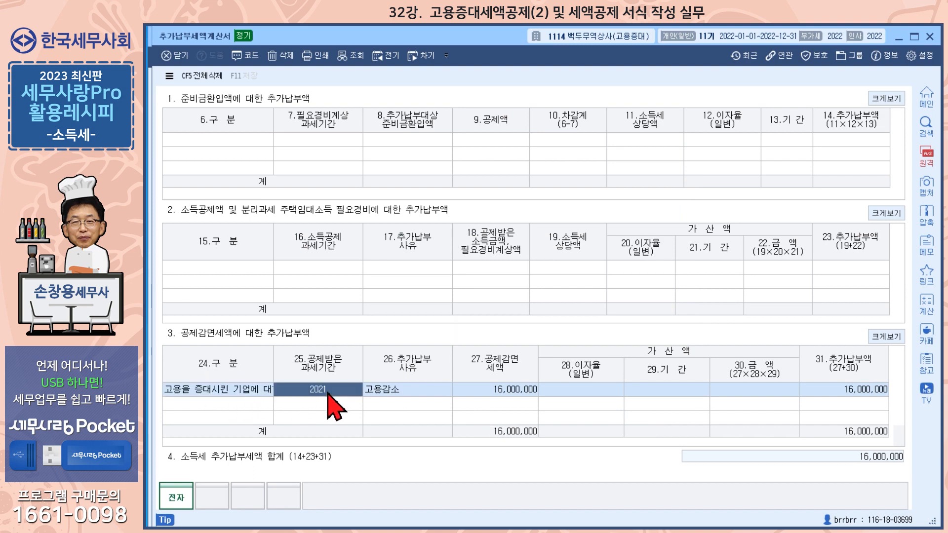
pyautogui.click(412, 394)
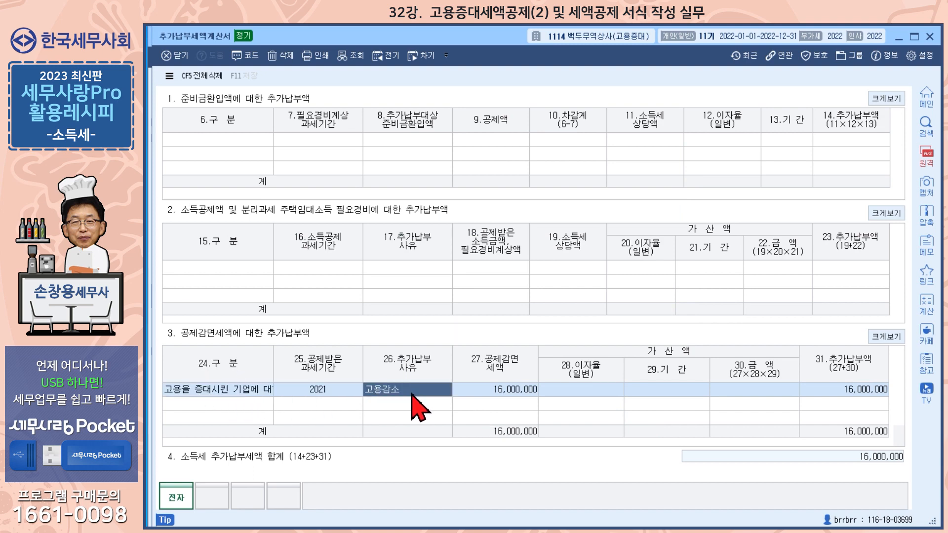
pyautogui.click(475, 390)
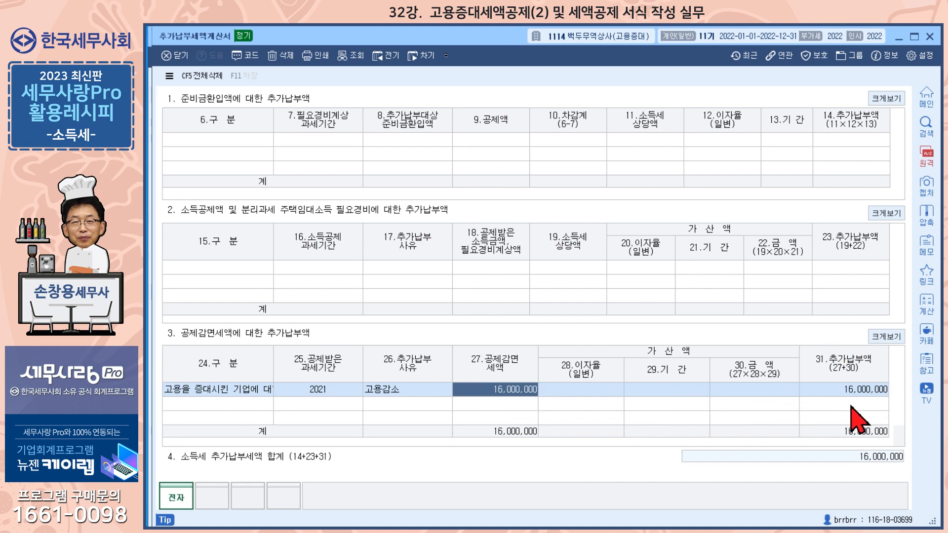
pyautogui.click(930, 37)
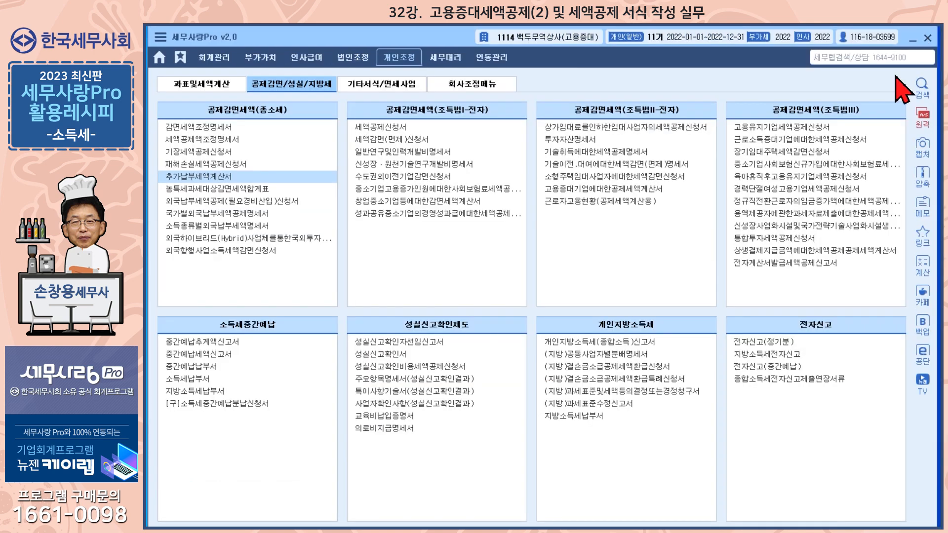
# Step: Open the 종합소득세신고서 at 종합소득계산 and load the 농특세 tax base and the 추가납부세액 from their source forms
pyautogui.click(224, 87)
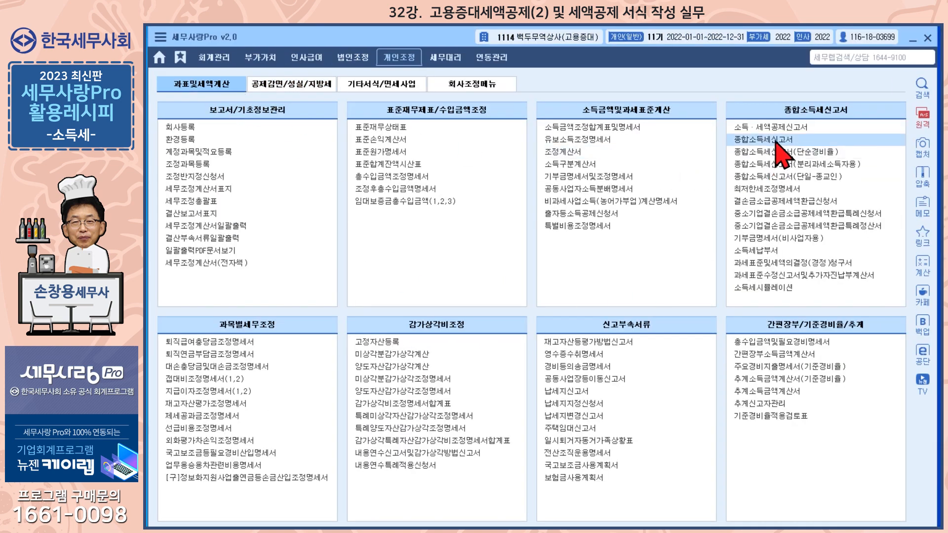
pyautogui.click(747, 144)
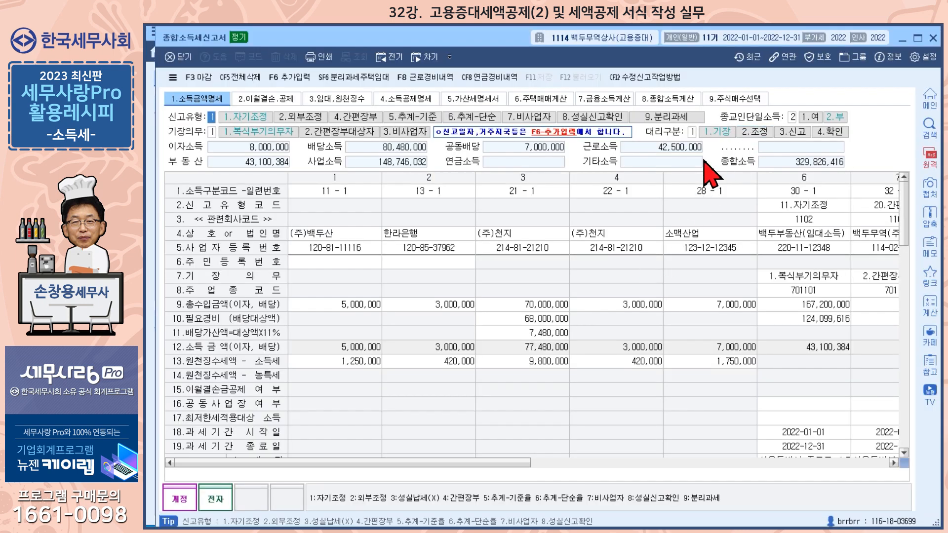
pyautogui.click(667, 101)
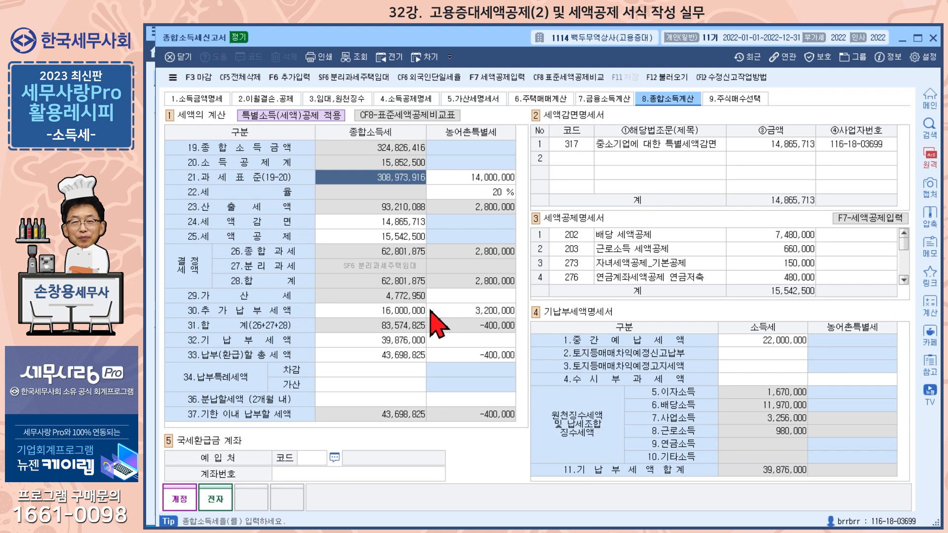
pyautogui.click(402, 311)
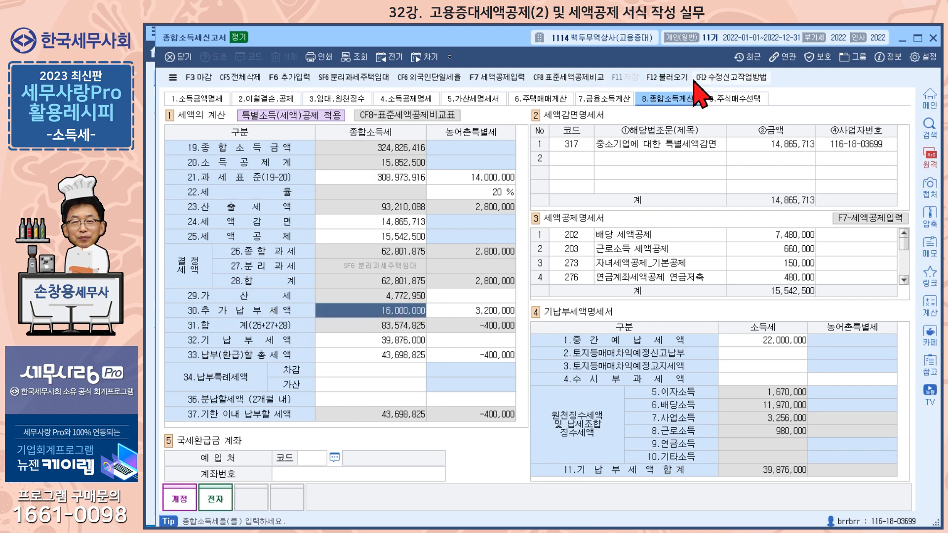
pyautogui.click(662, 77)
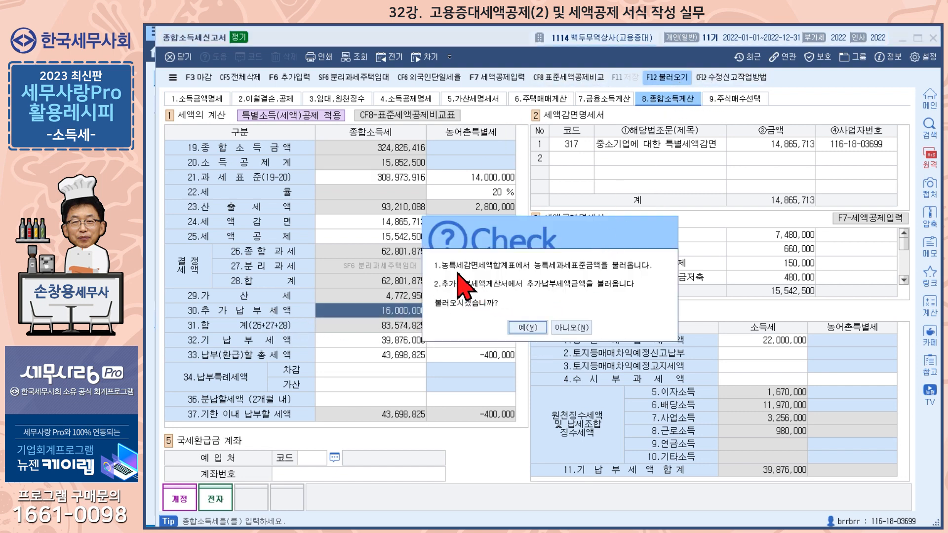
pyautogui.click(527, 327)
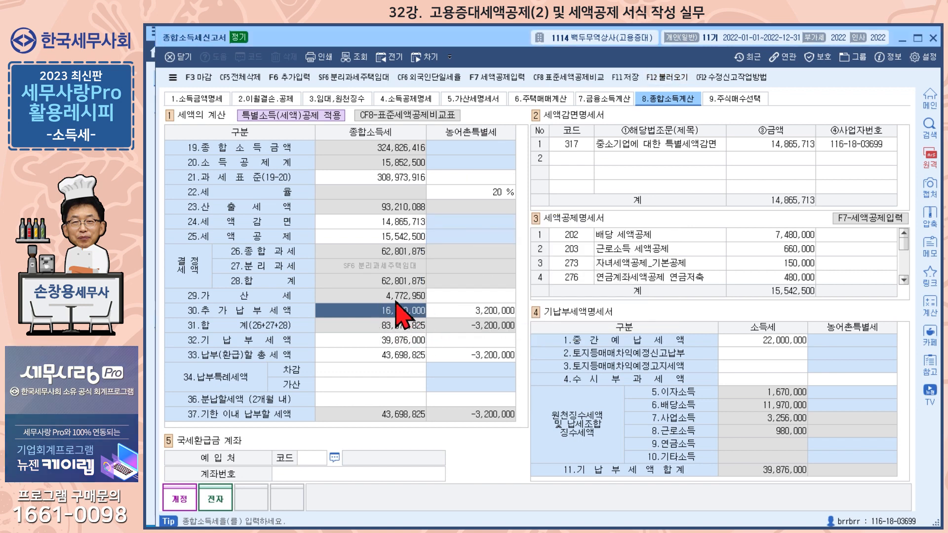
# Step: Check the 농어촌특별세 추가납부세액 and set the 농어촌특별세 과세표준 to 14,000,000
pyautogui.click(497, 316)
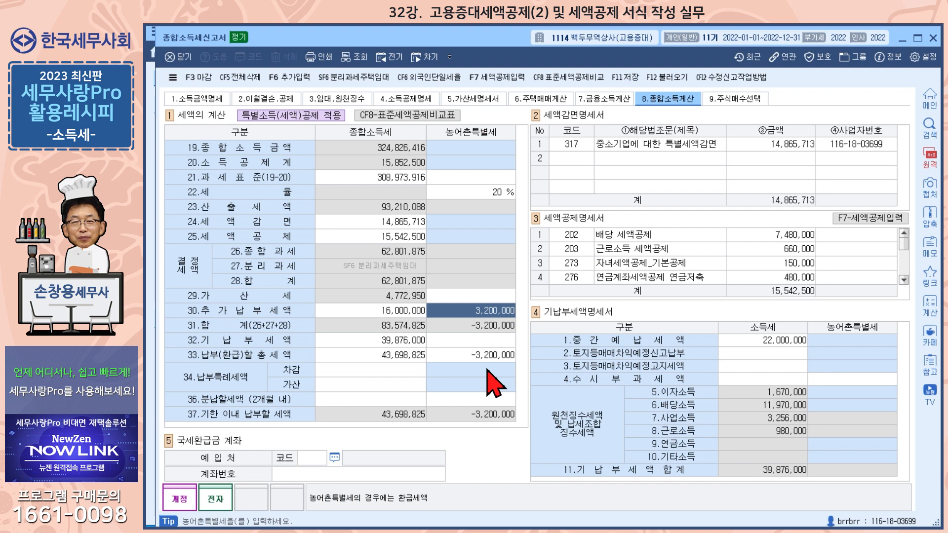
pyautogui.click(469, 181)
pyautogui.write('14,000,000')
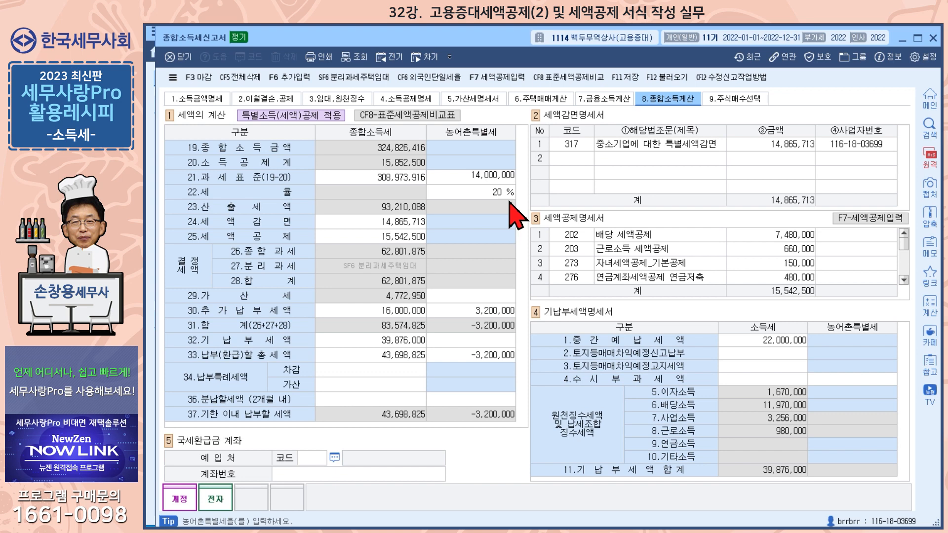
pyautogui.press('Return')
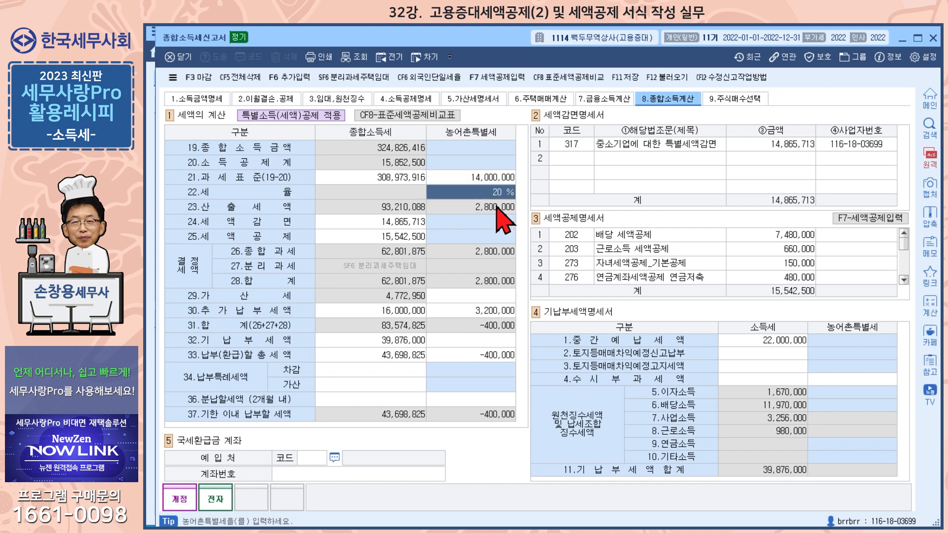